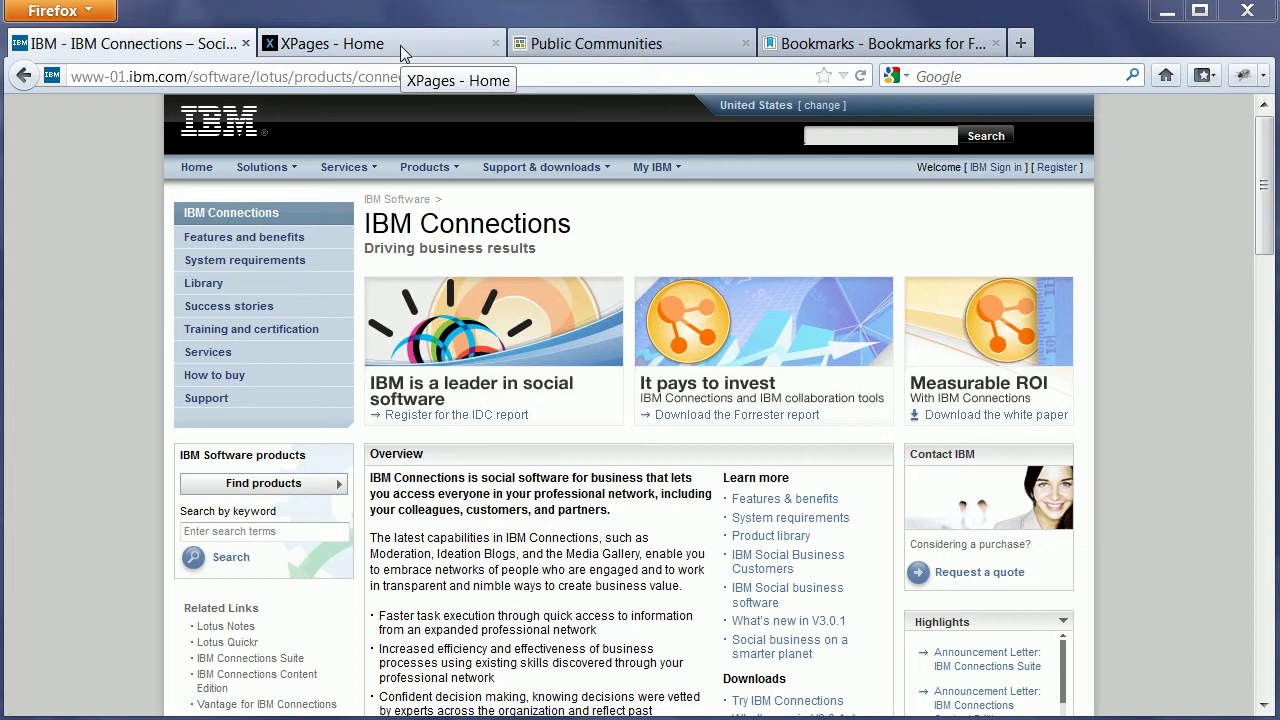
# View the XPages home page, then show the Public Communities list with its two communities.
pyautogui.click(400, 45)
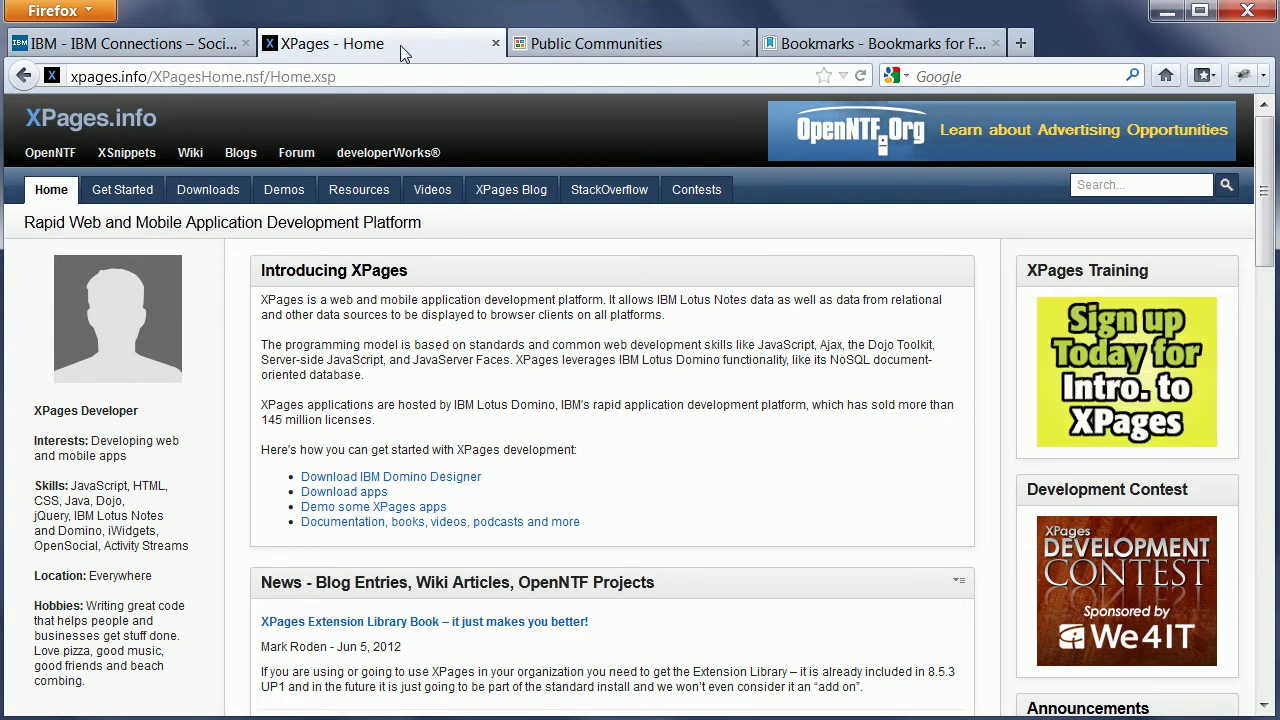
pyautogui.click(566, 47)
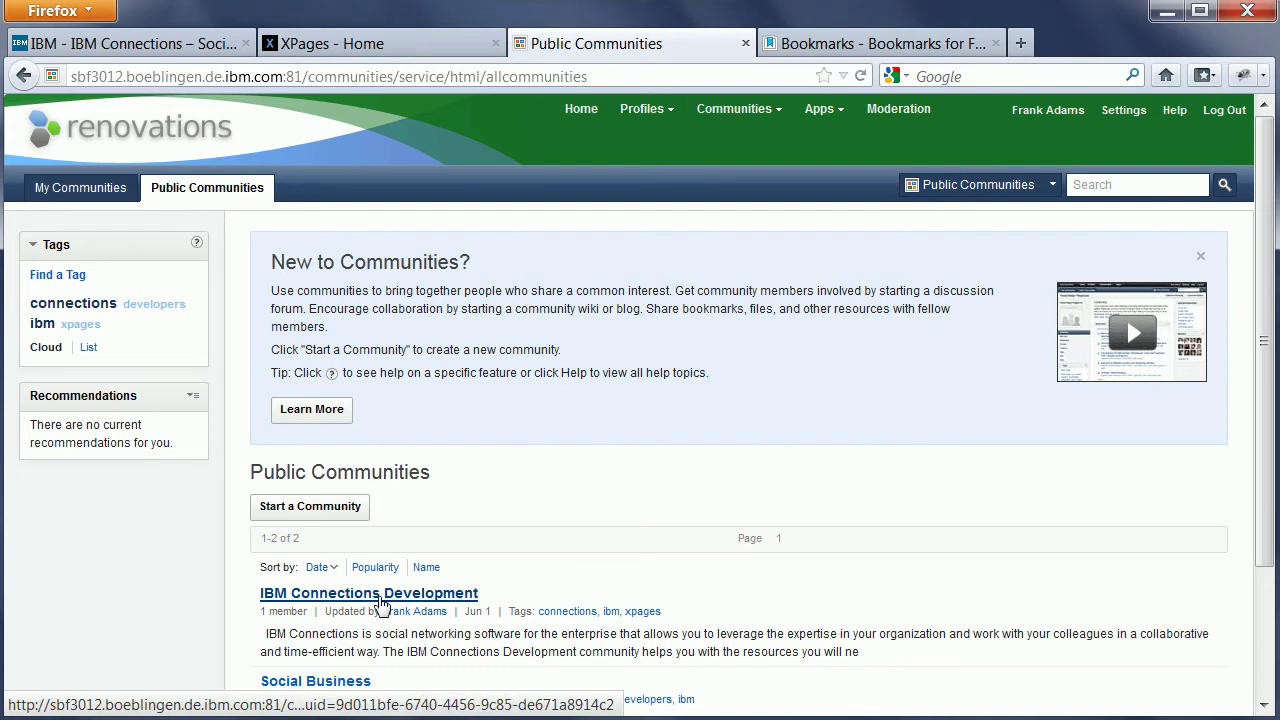
# Open the IBM Connections Development community from the Public Communities list.
pyautogui.click(380, 600)
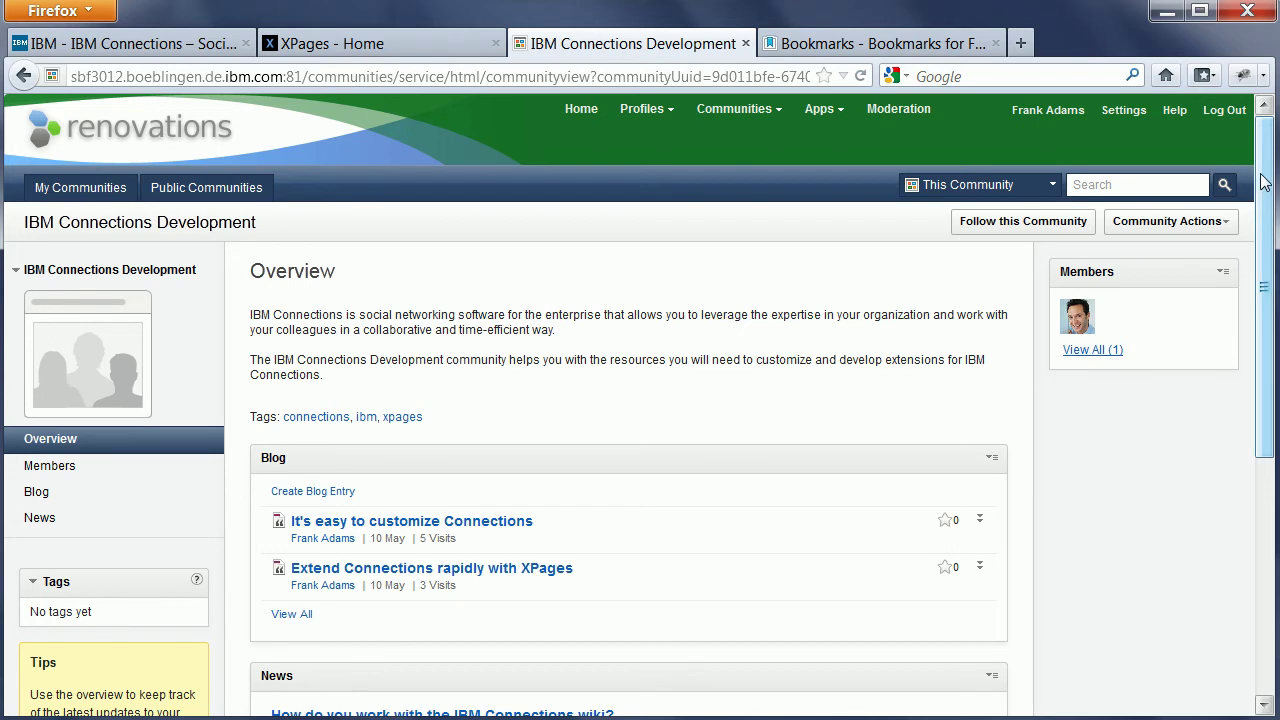
pyautogui.moveTo(1262, 181); pyautogui.dragTo(1266, 388)
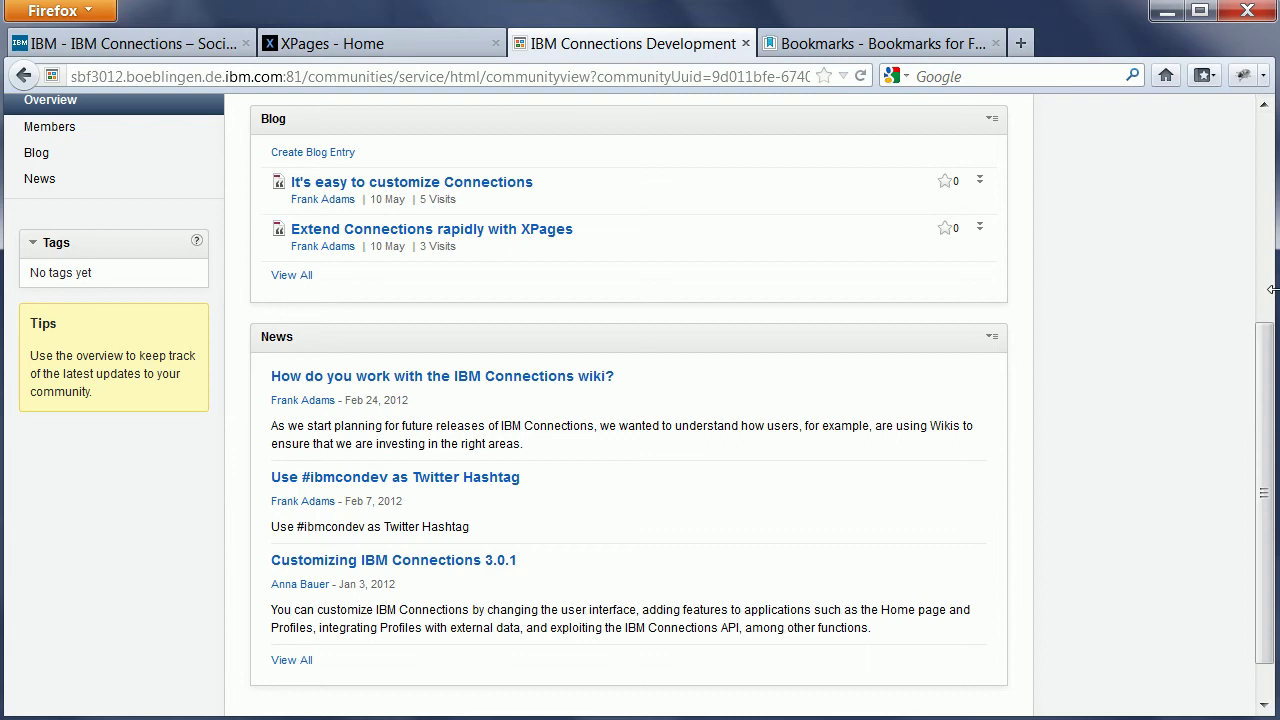
pyautogui.moveTo(1271, 289); pyautogui.dragTo(974, 396)
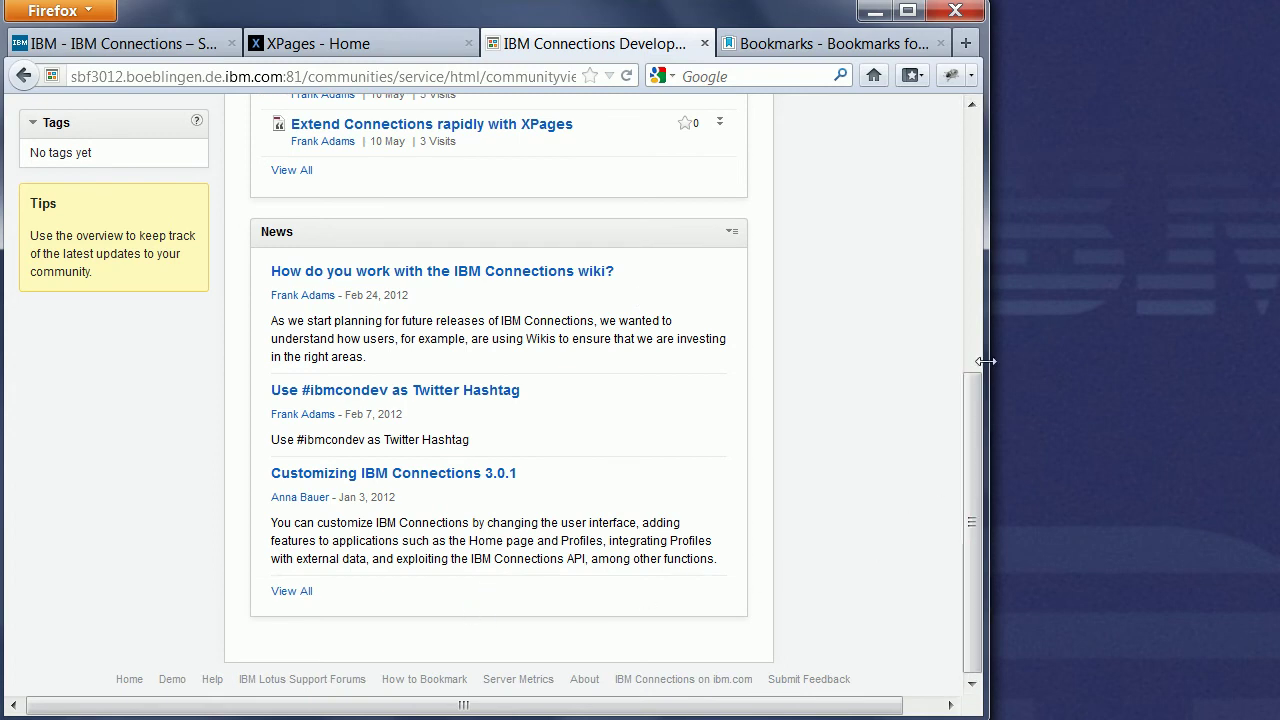
pyautogui.moveTo(986, 361); pyautogui.dragTo(1271, 385)
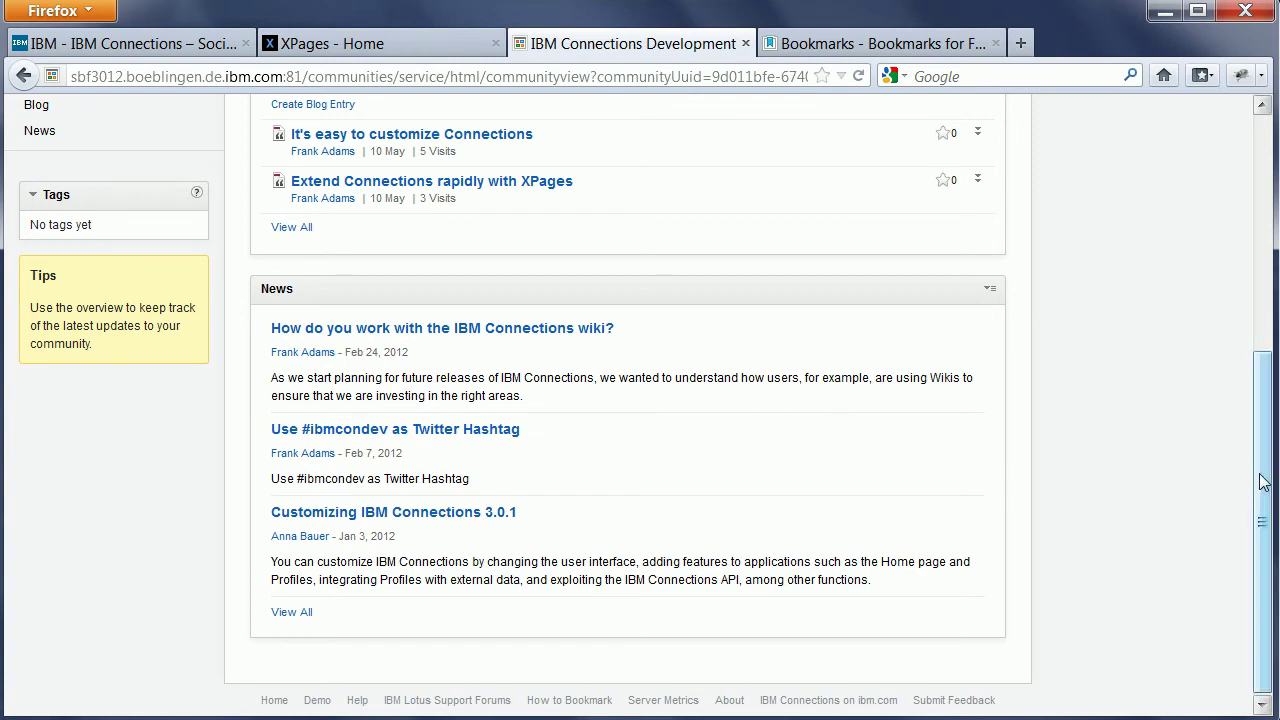
pyautogui.scroll(2, 1266, 432)
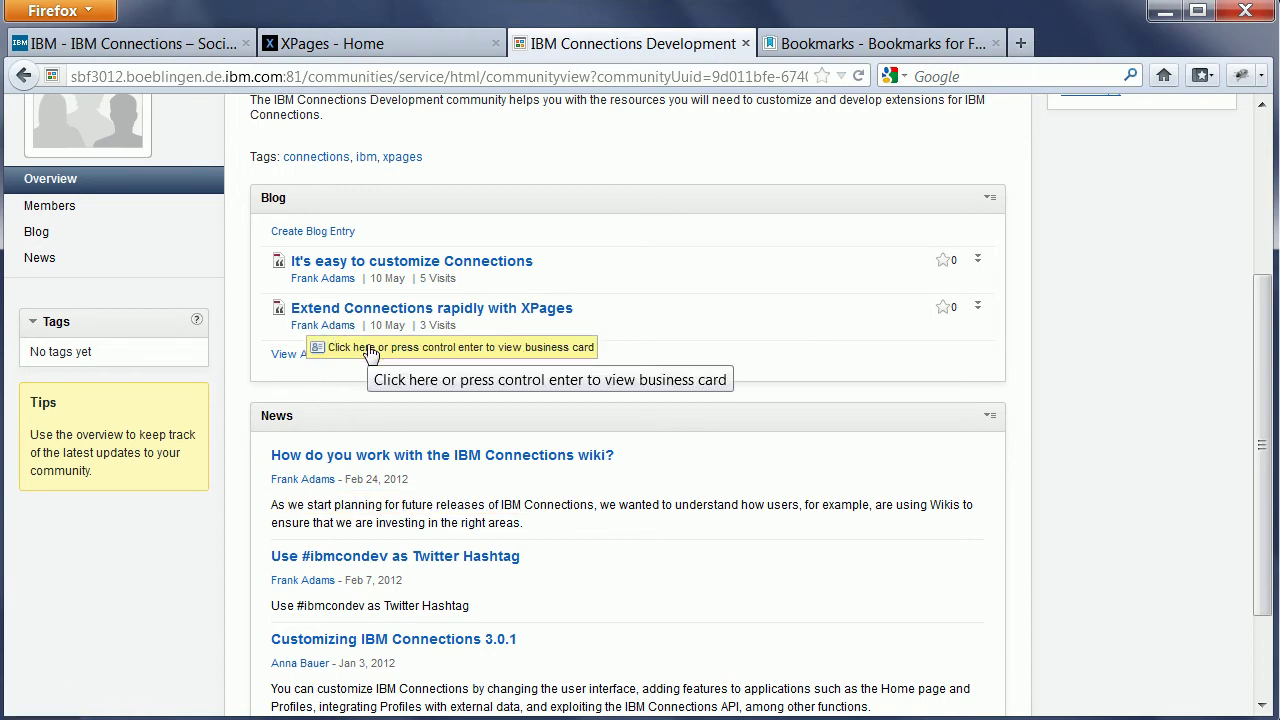
pyautogui.click(370, 350)
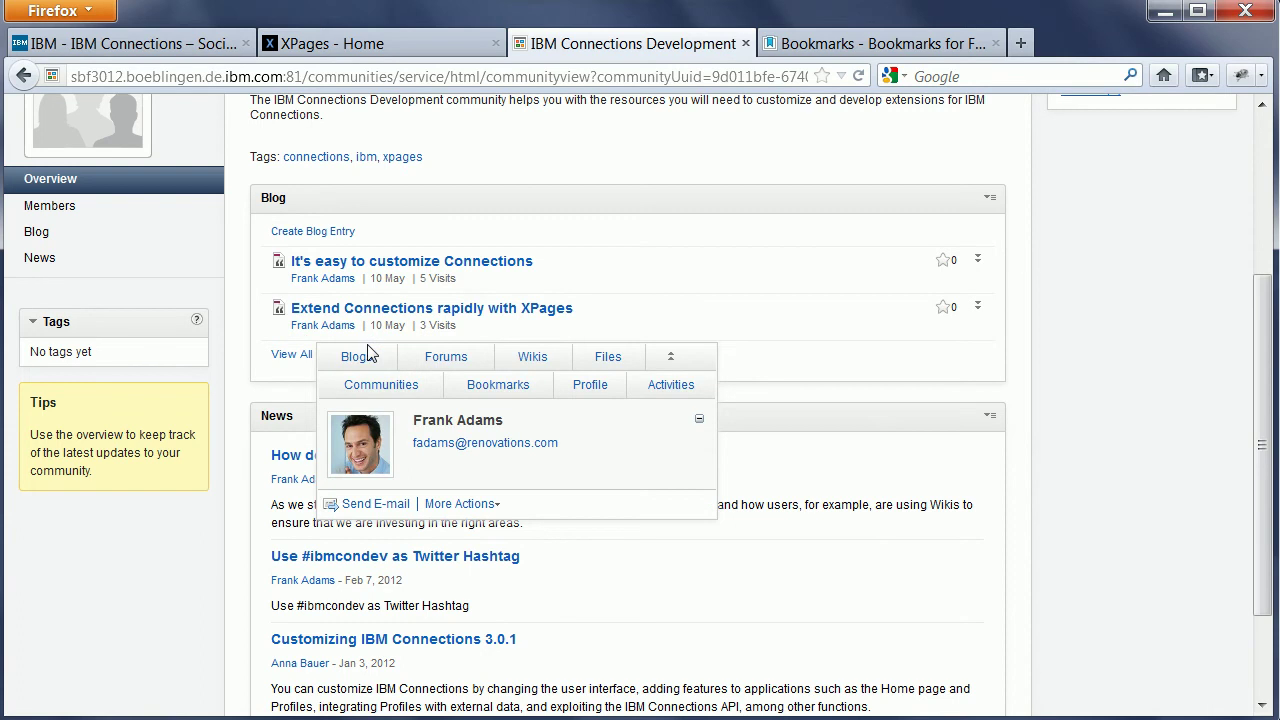
pyautogui.click(705, 300)
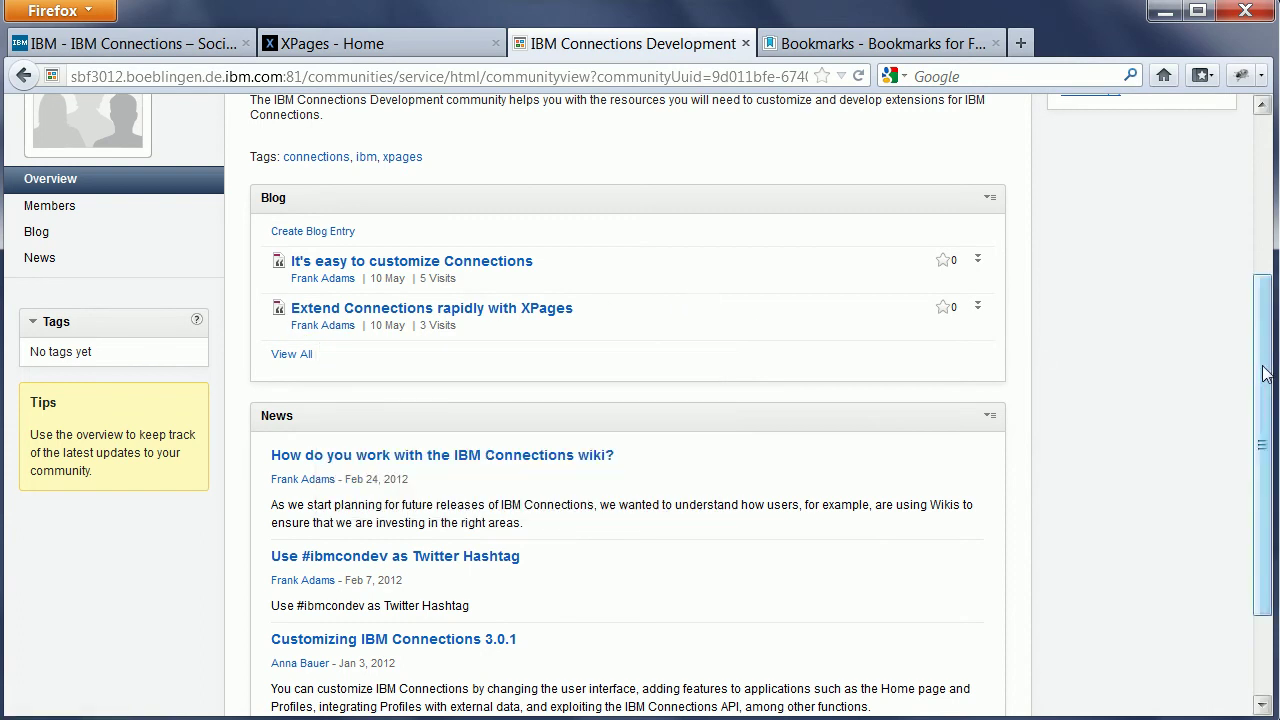
pyautogui.moveTo(1263, 374); pyautogui.dragTo(1229, 180)
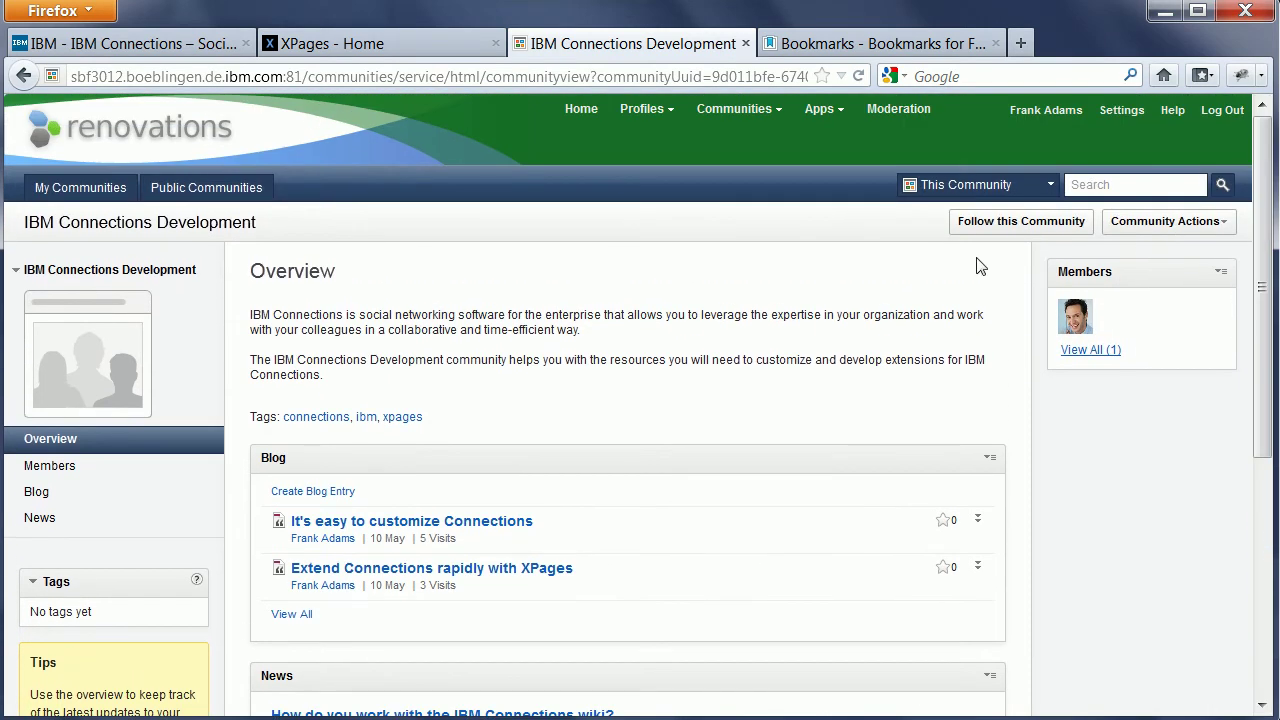
# Open the community's News from external Sources page; narrow and re-widen the browser to show reflow.
pyautogui.click(41, 519)
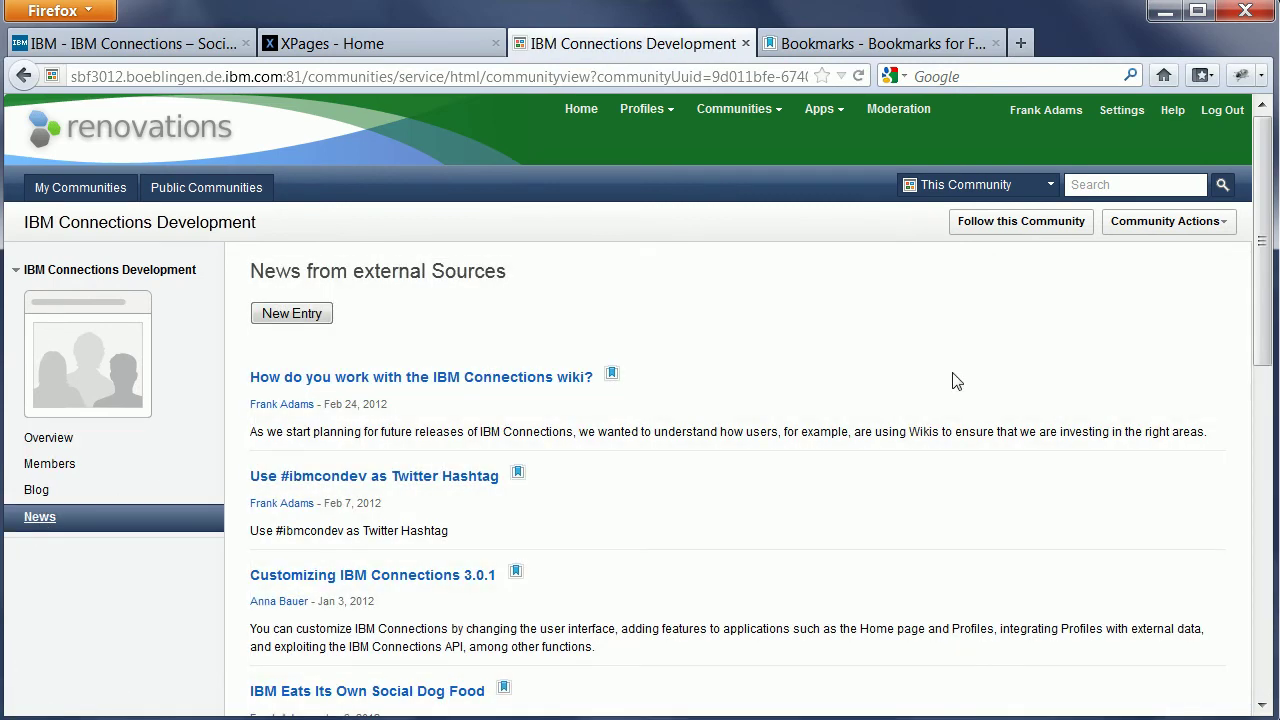
pyautogui.moveTo(1263, 166); pyautogui.dragTo(1267, 518)
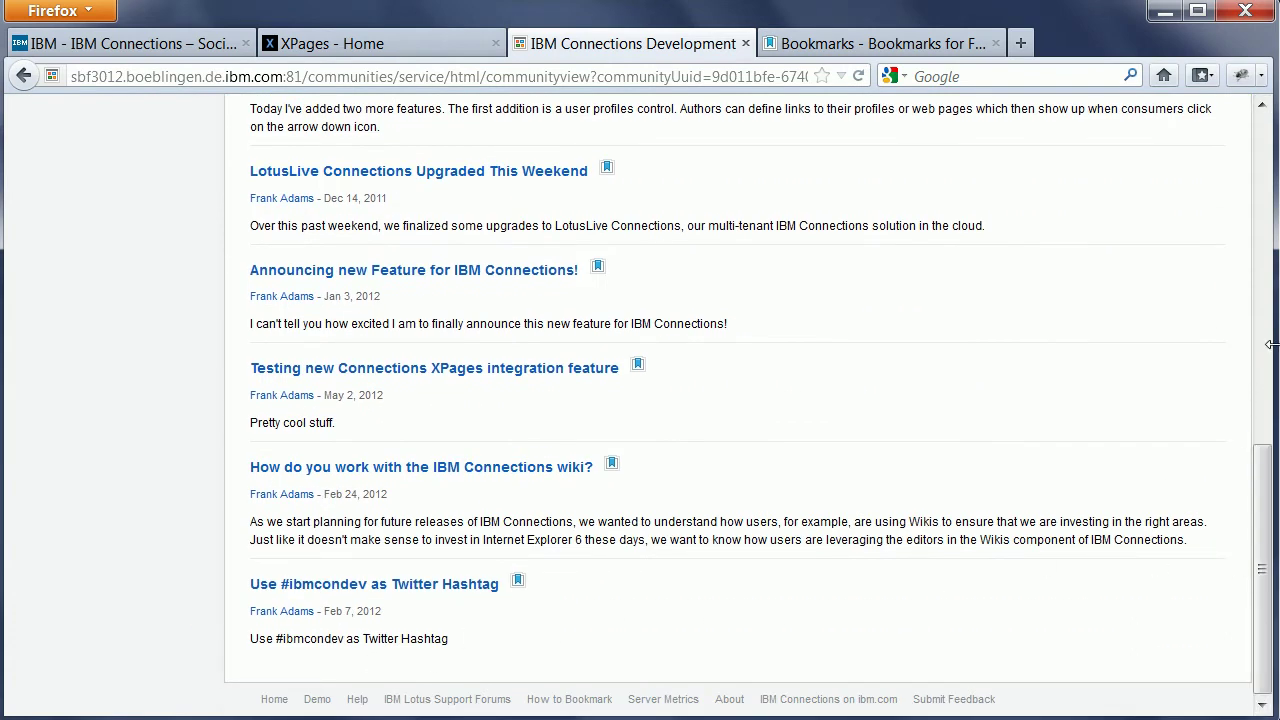
pyautogui.moveTo(1270, 344); pyautogui.dragTo(1088, 274)
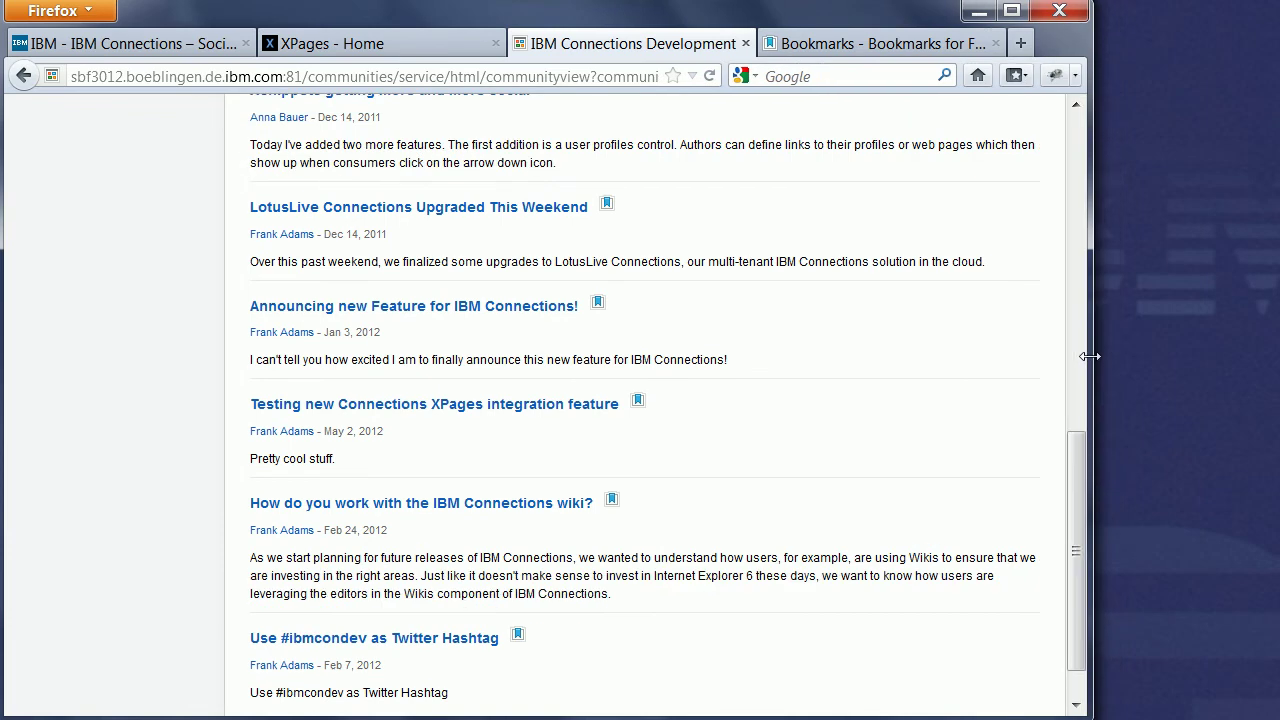
pyautogui.moveTo(1069, 456); pyautogui.dragTo(1077, 504)
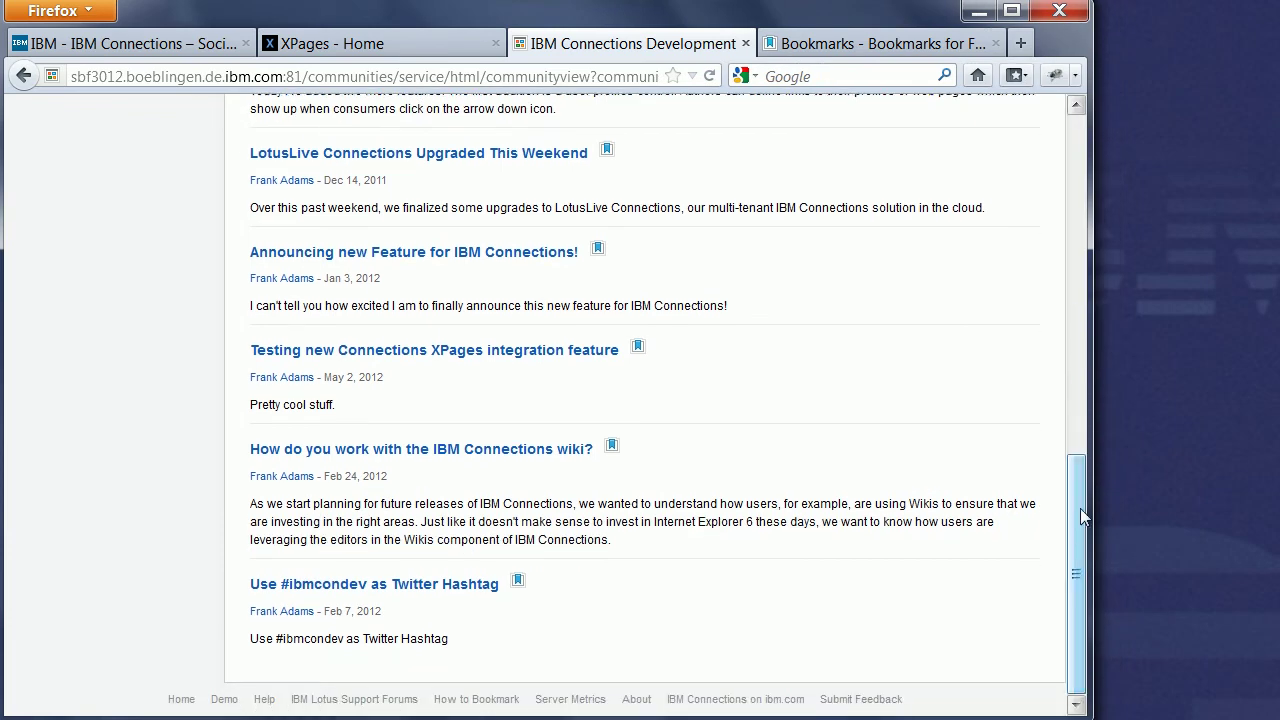
pyautogui.moveTo(1091, 508); pyautogui.dragTo(1279, 472)
pyautogui.scroll(15, 1155, 272)
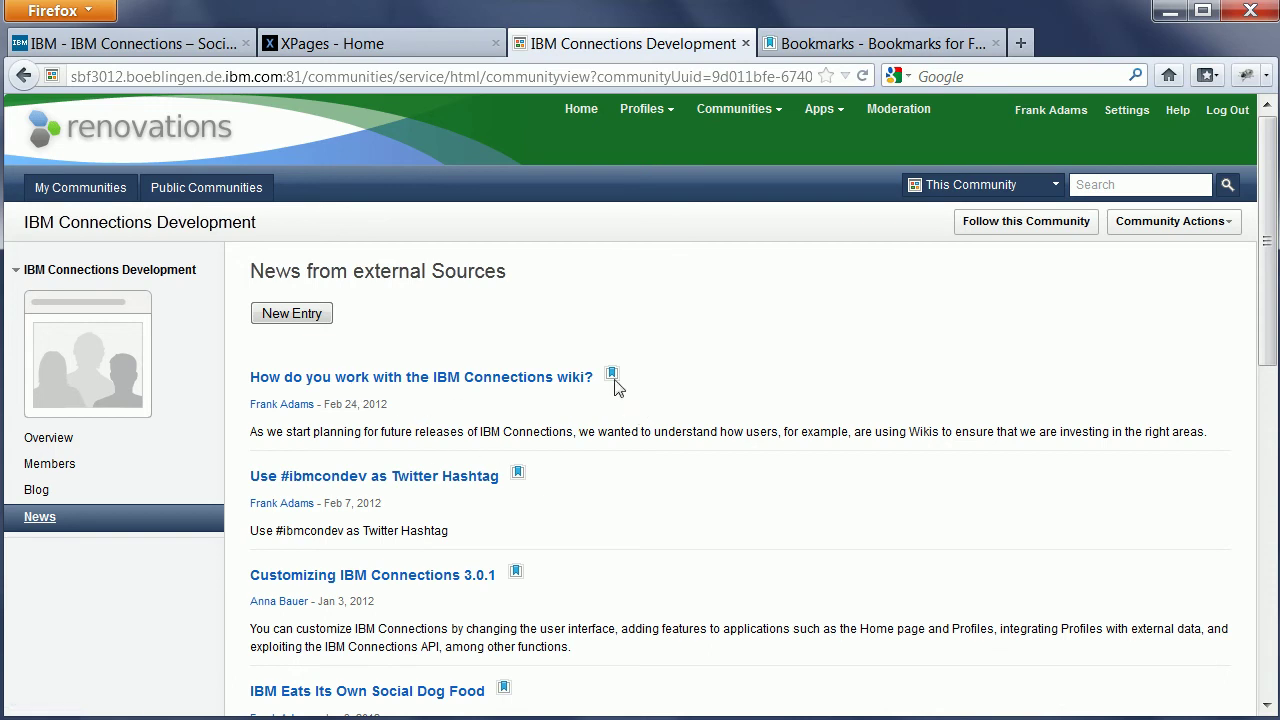
# Check the reloaded My Bookmarks page, then return to the community's news page.
pyautogui.click(815, 46)
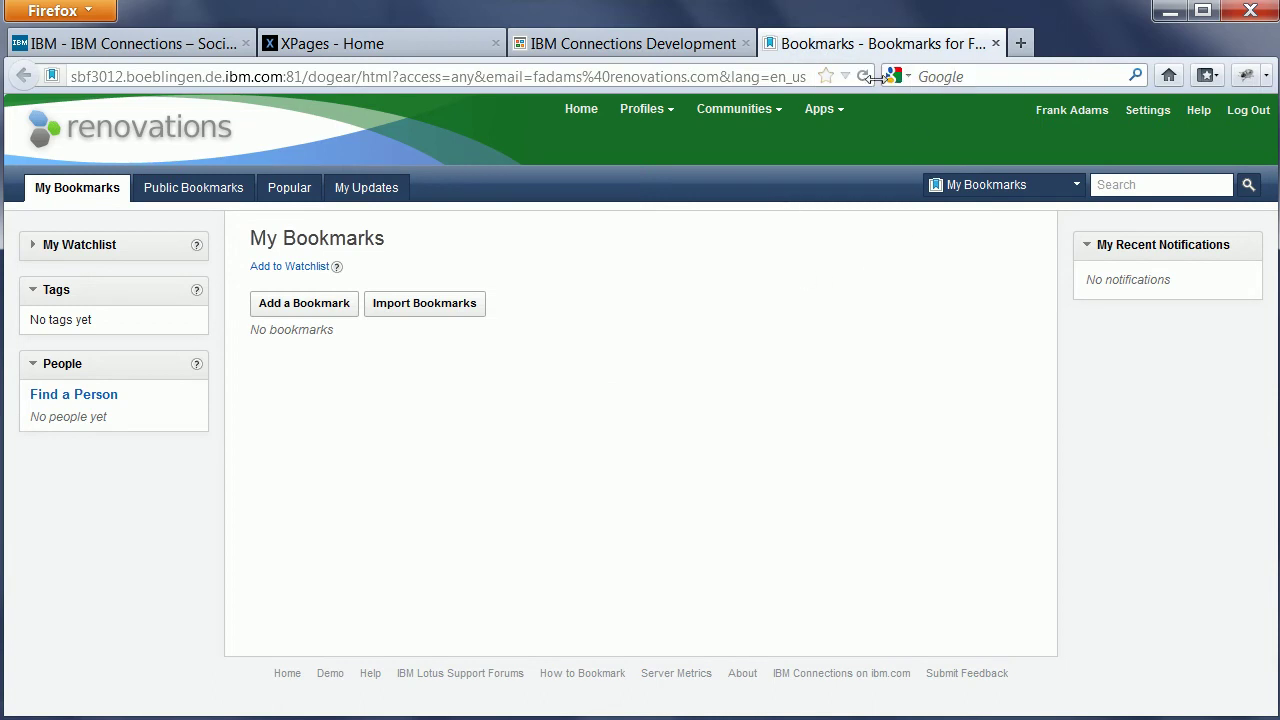
pyautogui.click(863, 77)
pyautogui.click(580, 46)
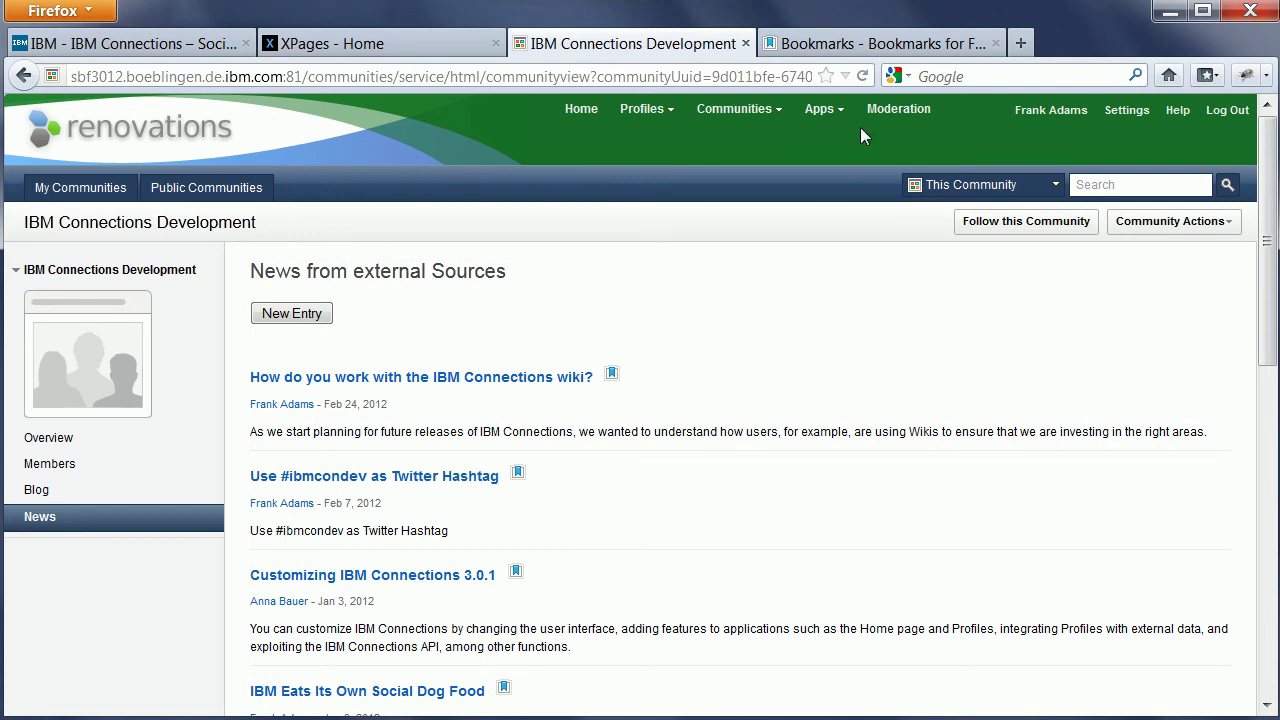
# Reload My Bookmarks until 'How do you work with the IBM Connections wiki?' appears listed.
pyautogui.click(796, 45)
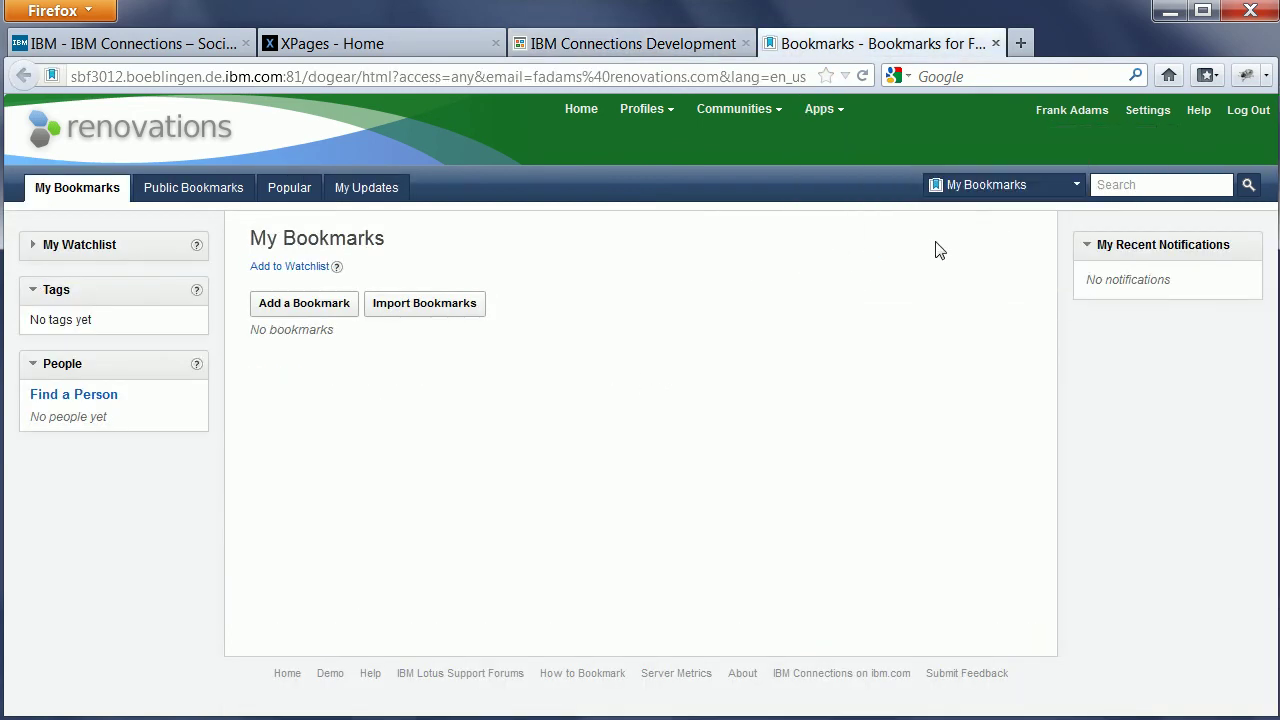
pyautogui.click(840, 110)
pyautogui.click(864, 80)
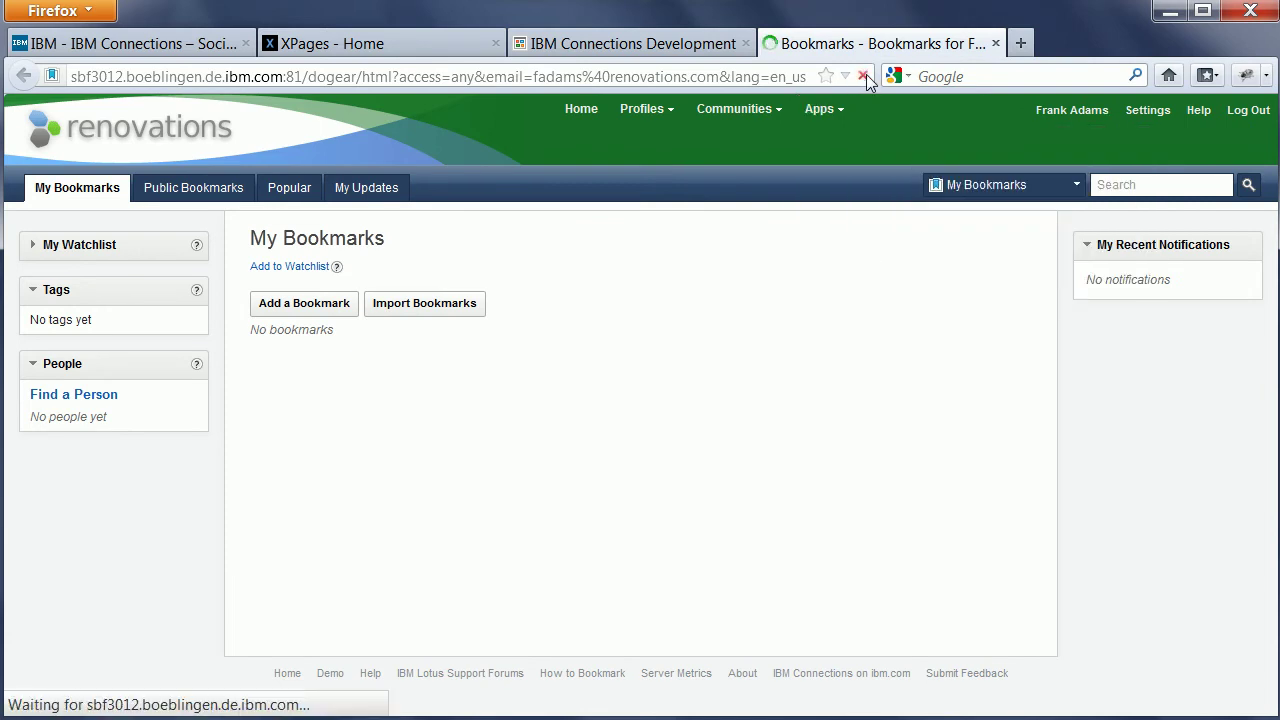
pyautogui.click(390, 400)
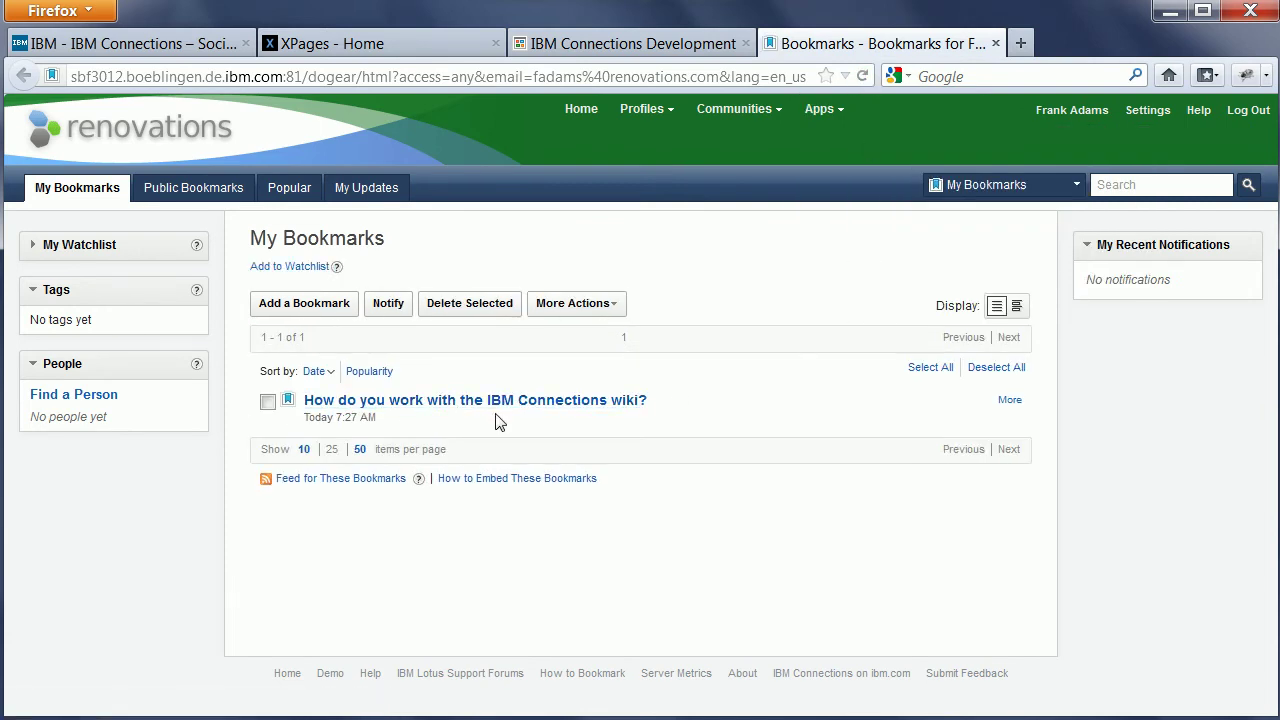
# Go back to the Development community's News from external Sources page.
pyautogui.click(553, 48)
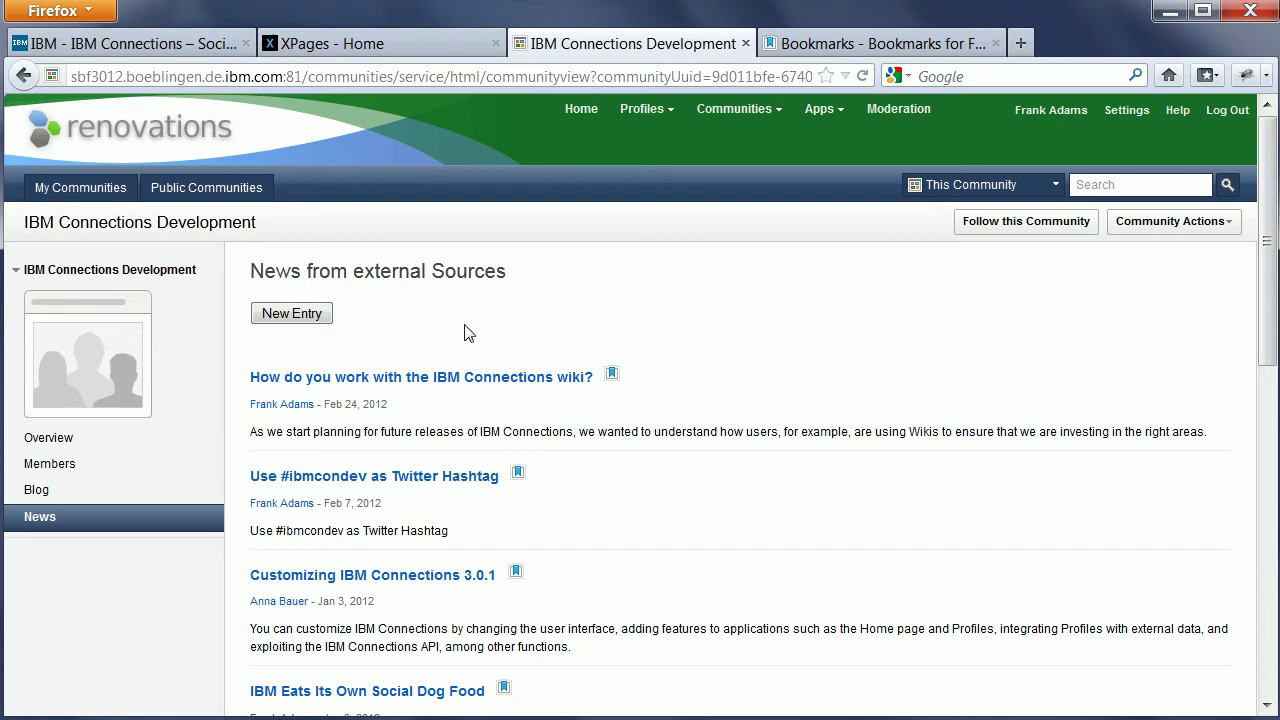
pyautogui.click(291, 314)
pyautogui.click(288, 316)
pyautogui.click(30, 492)
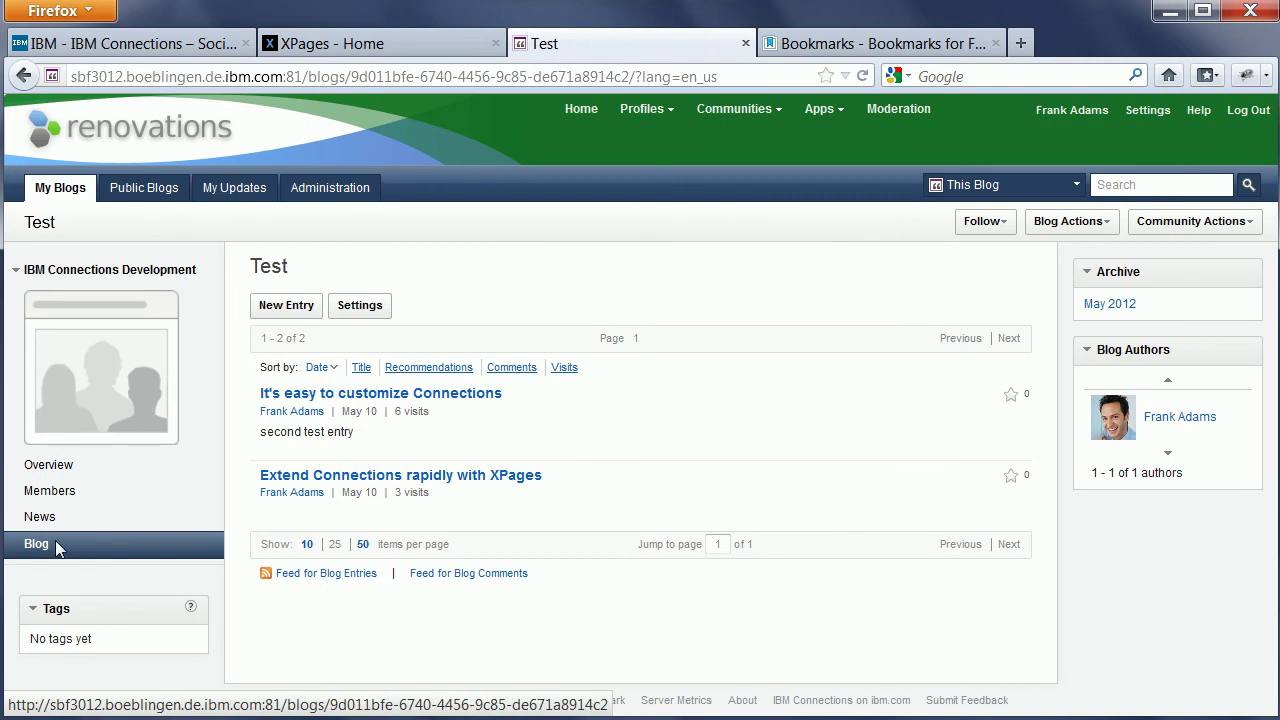
pyautogui.click(43, 546)
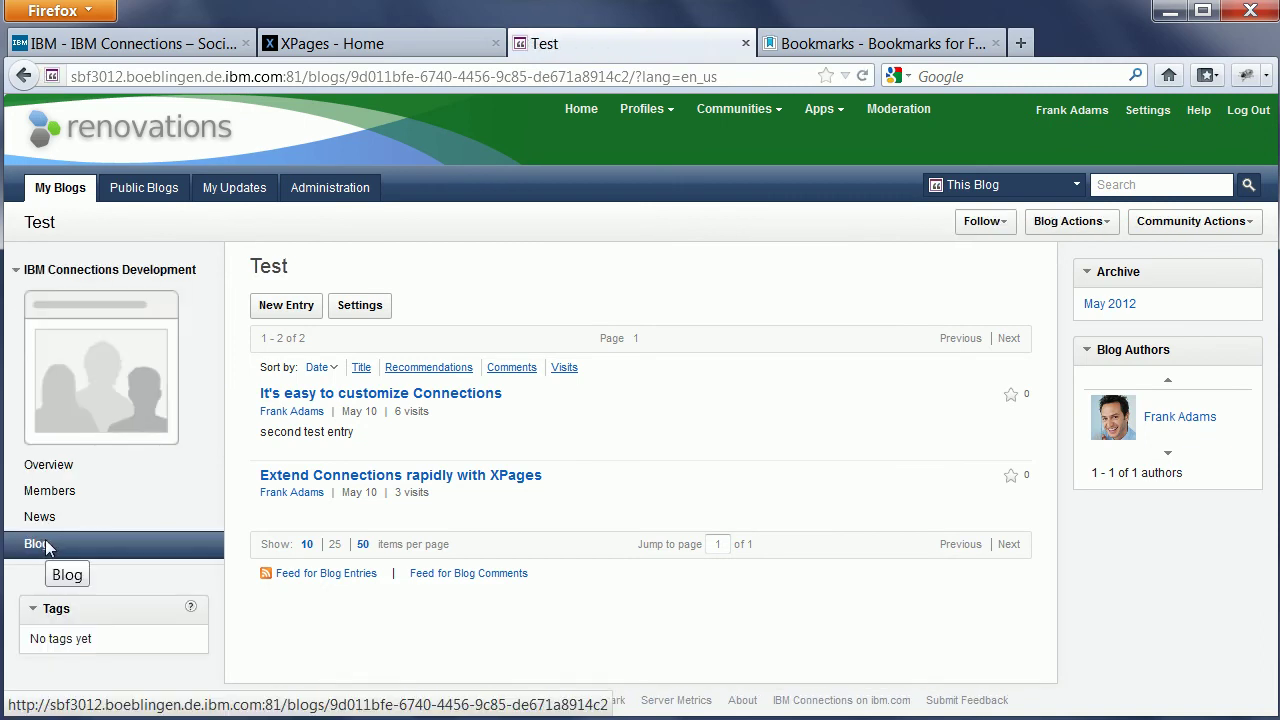
pyautogui.click(45, 520)
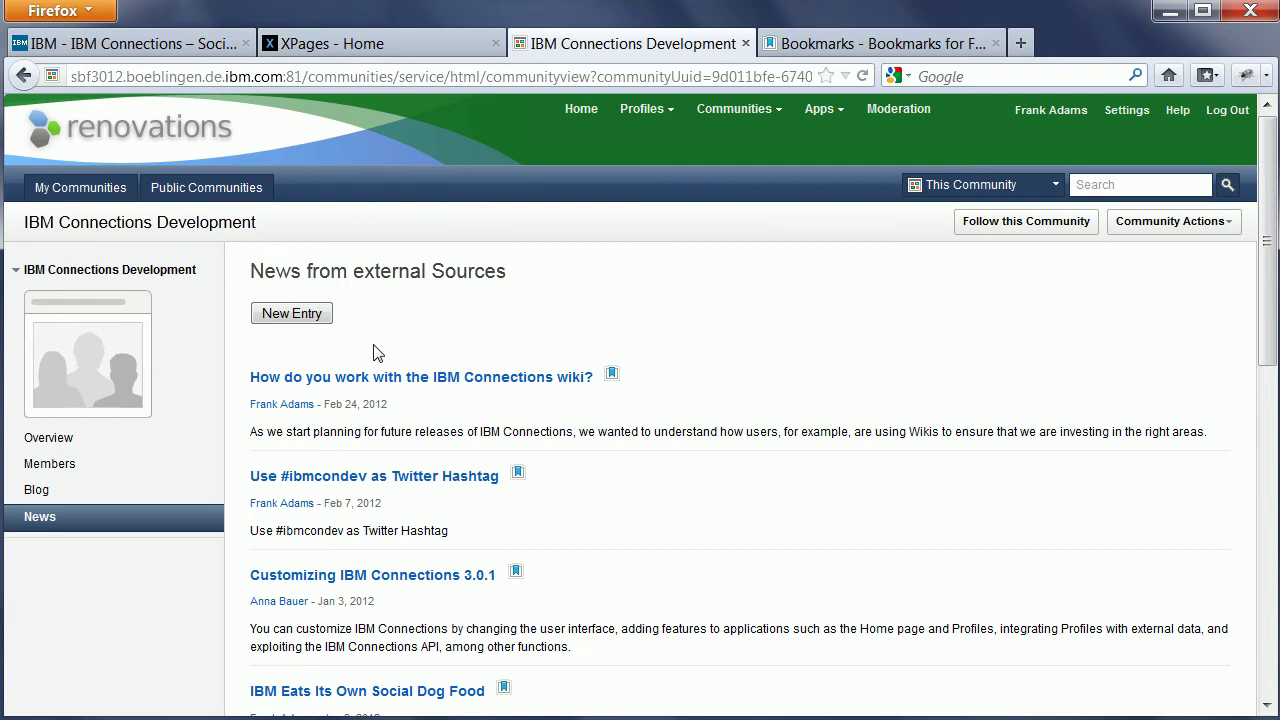
pyautogui.click(302, 314)
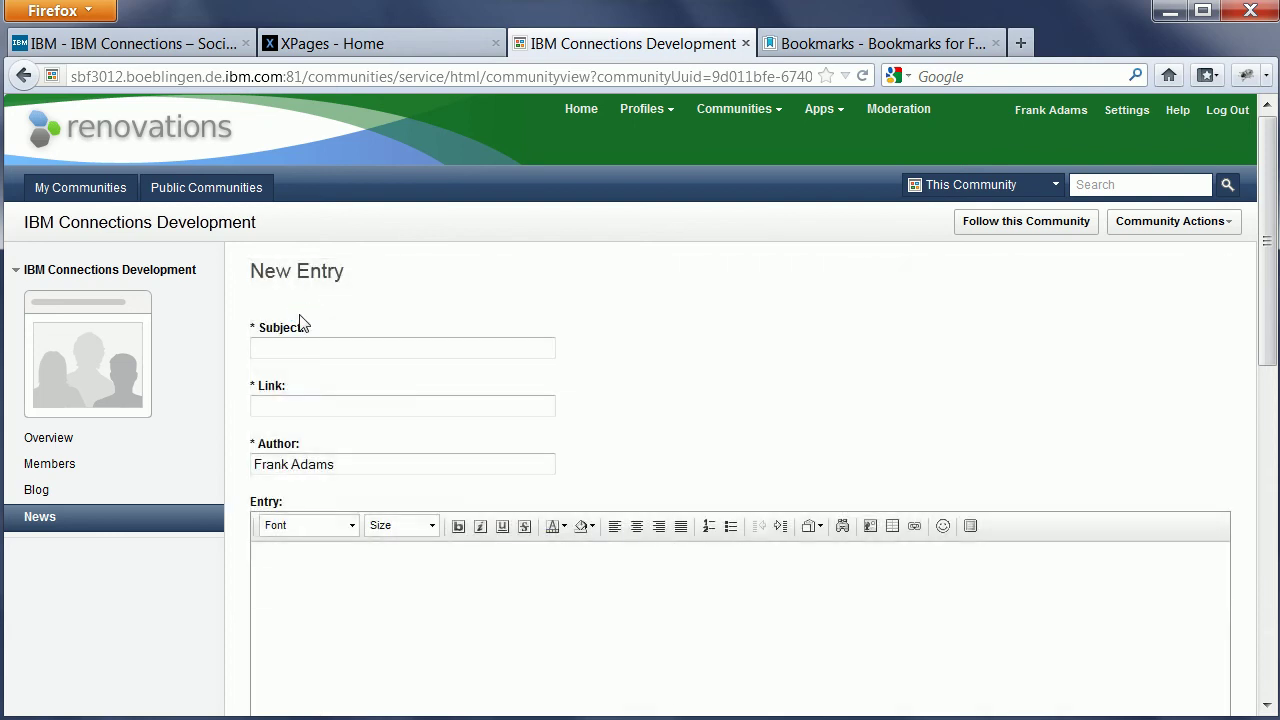
pyautogui.click(362, 344)
pyautogui.write('Tees')
pyautogui.press('BackSpace')
pyautogui.write('t')
pyautogui.press('Tab')
pyautogui.write('ht')
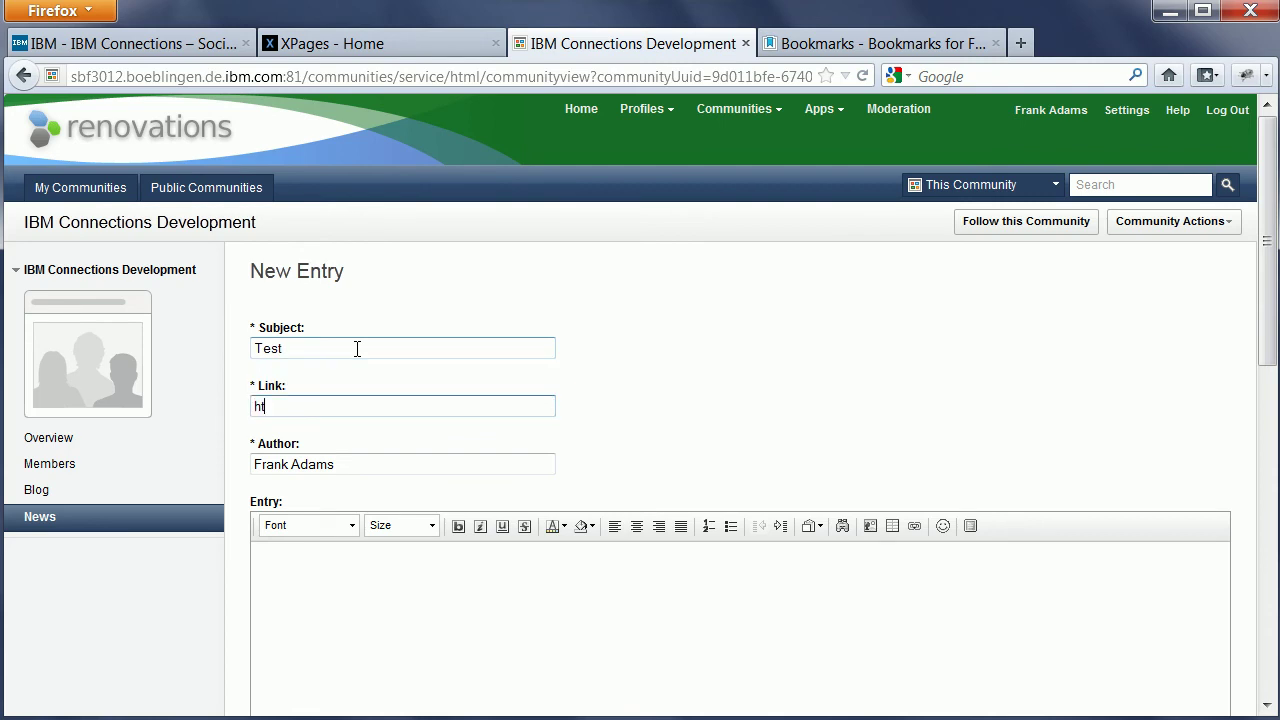
pyautogui.write('tp://xpages.info')
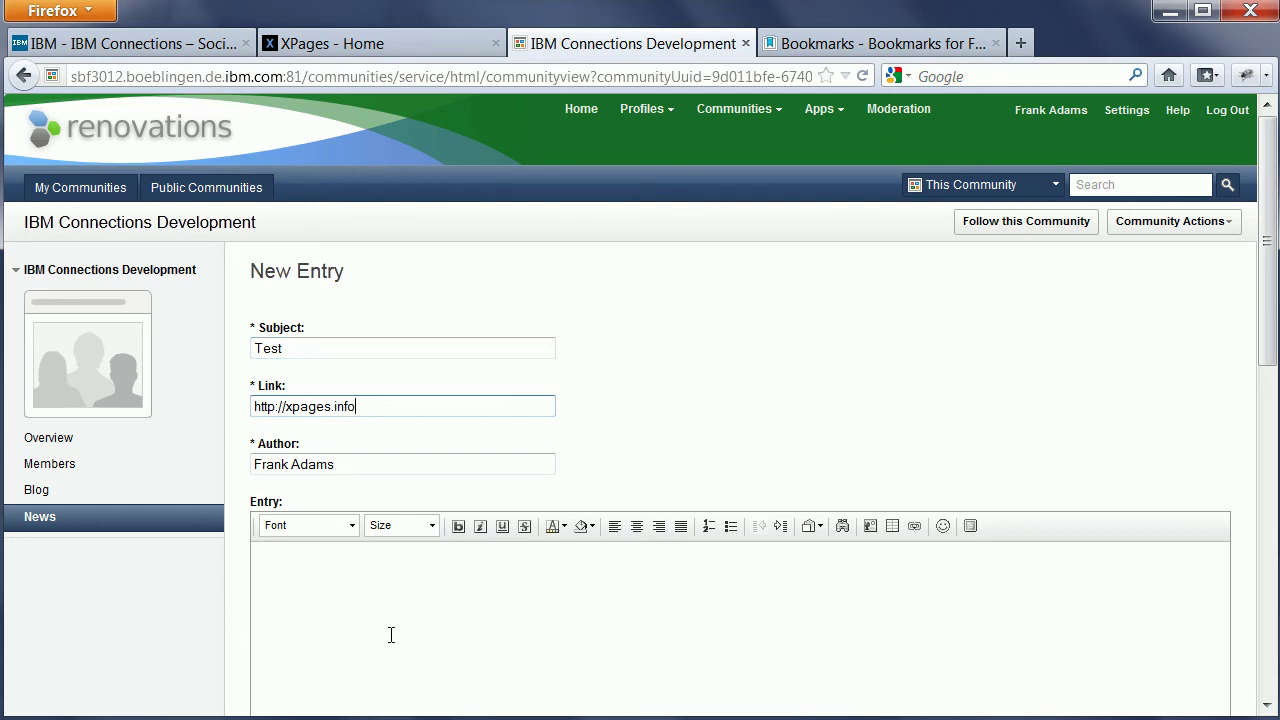
# Give the entry the body text 'Test' and post it.
pyautogui.click(391, 635)
pyautogui.write('Test')
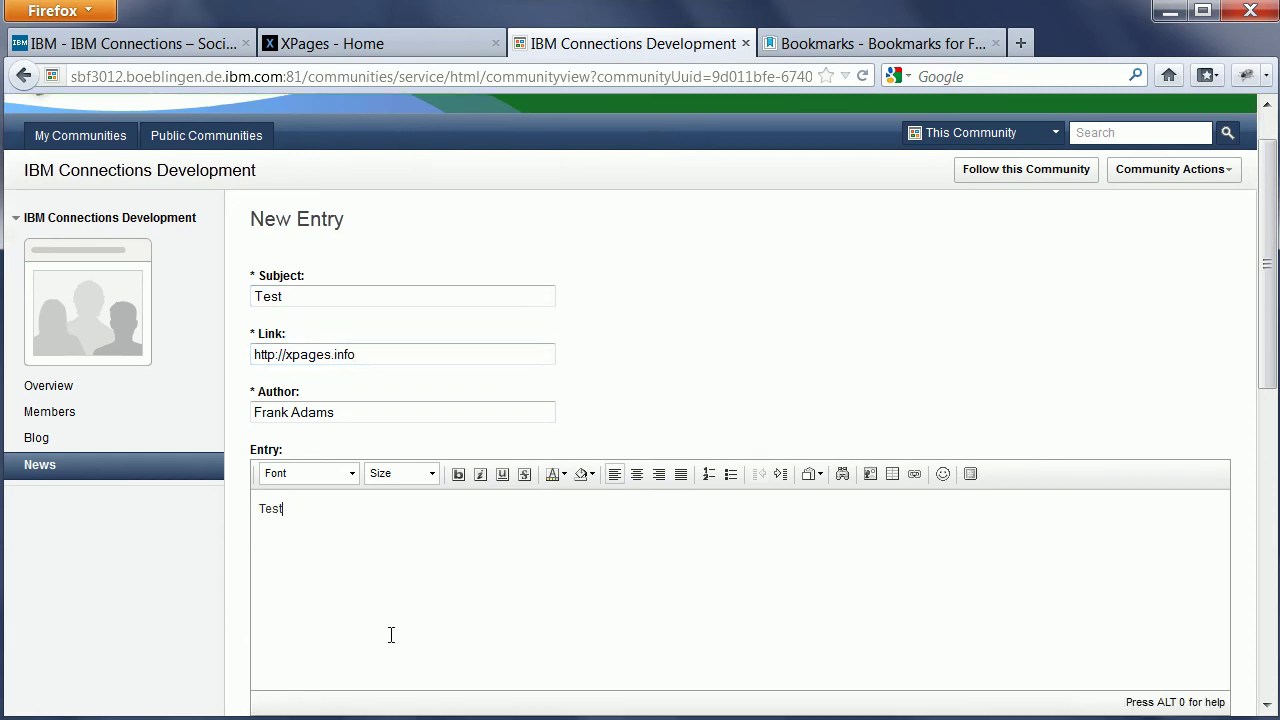
pyautogui.scroll(-3, 1024, 340)
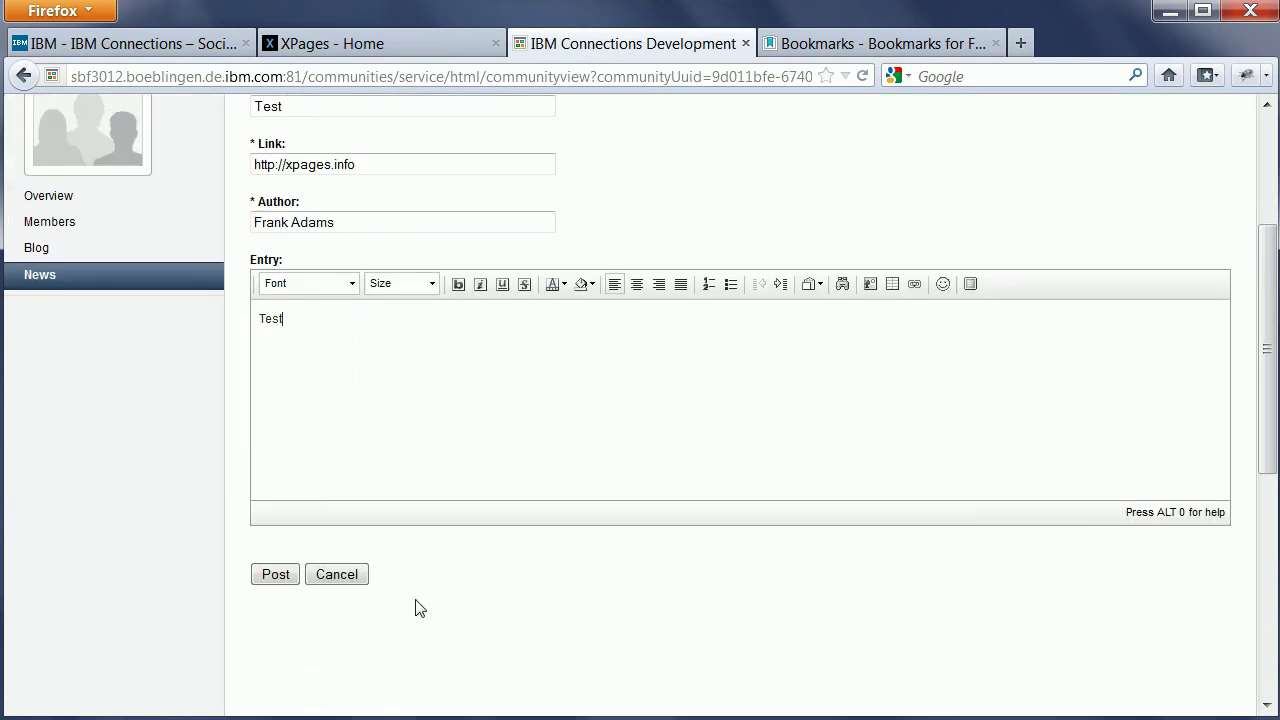
pyautogui.click(266, 574)
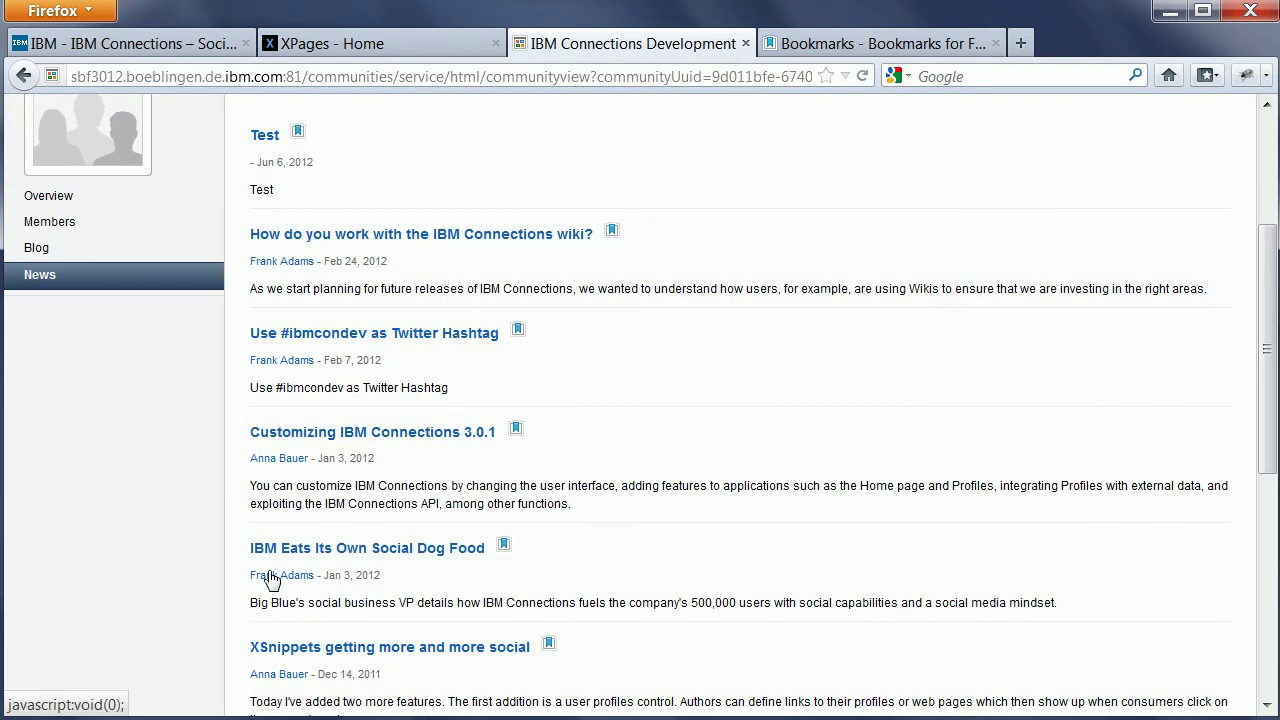
# Switch to the logged-out browser window showing the Public Communities list.
pyautogui.scroll(5, 672, 410)
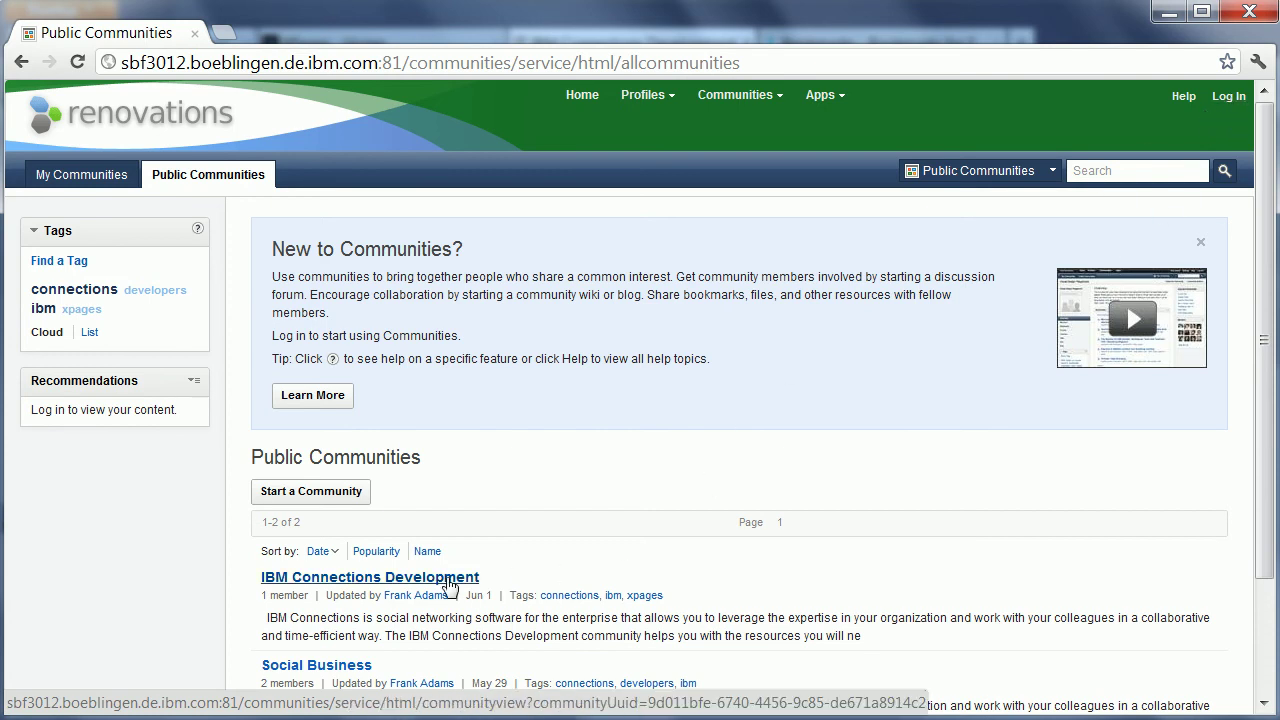
# As a logged-out visitor, open IBM Connections Development and view its full News list.
pyautogui.click(448, 580)
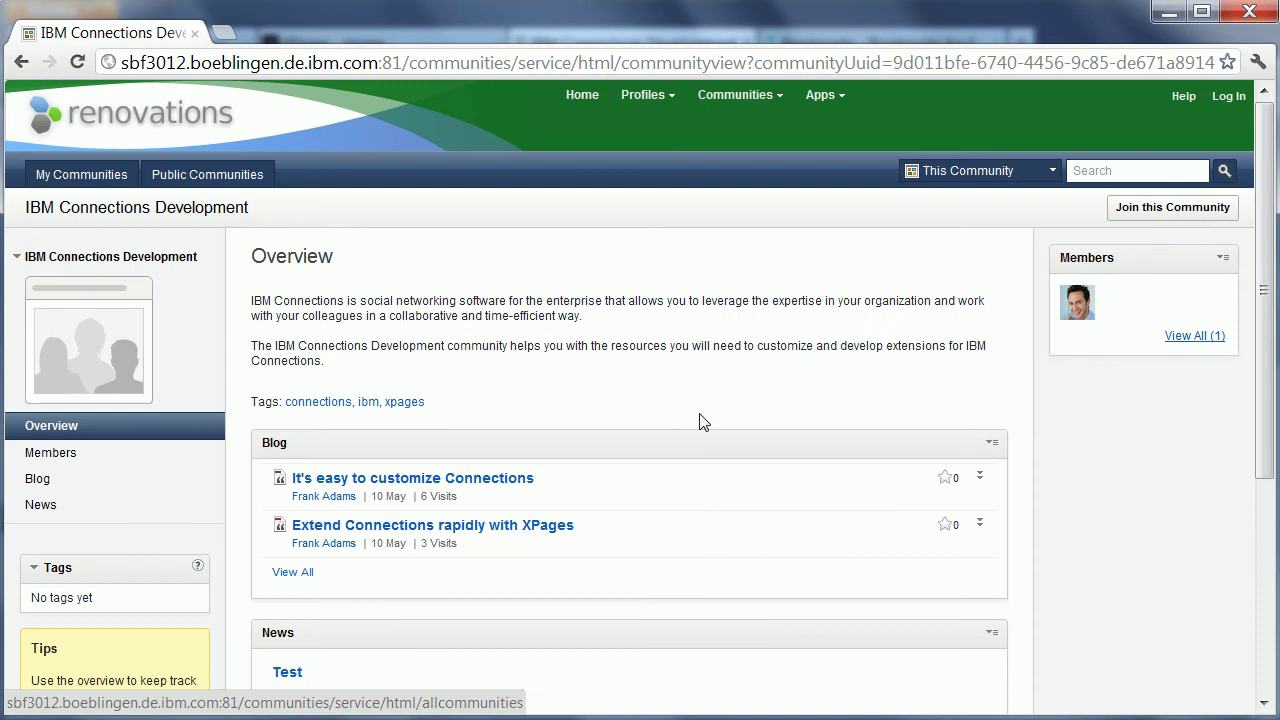
pyautogui.scroll(-2, 703, 421)
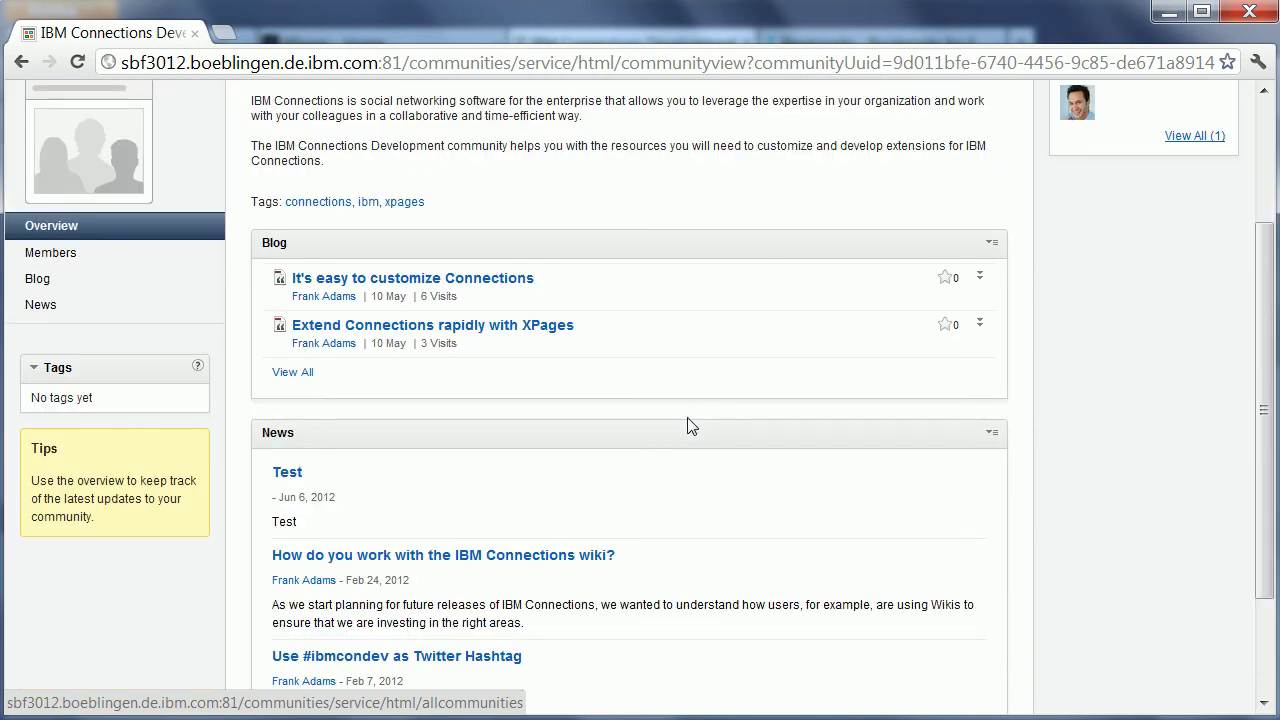
pyautogui.scroll(-2, 688, 425)
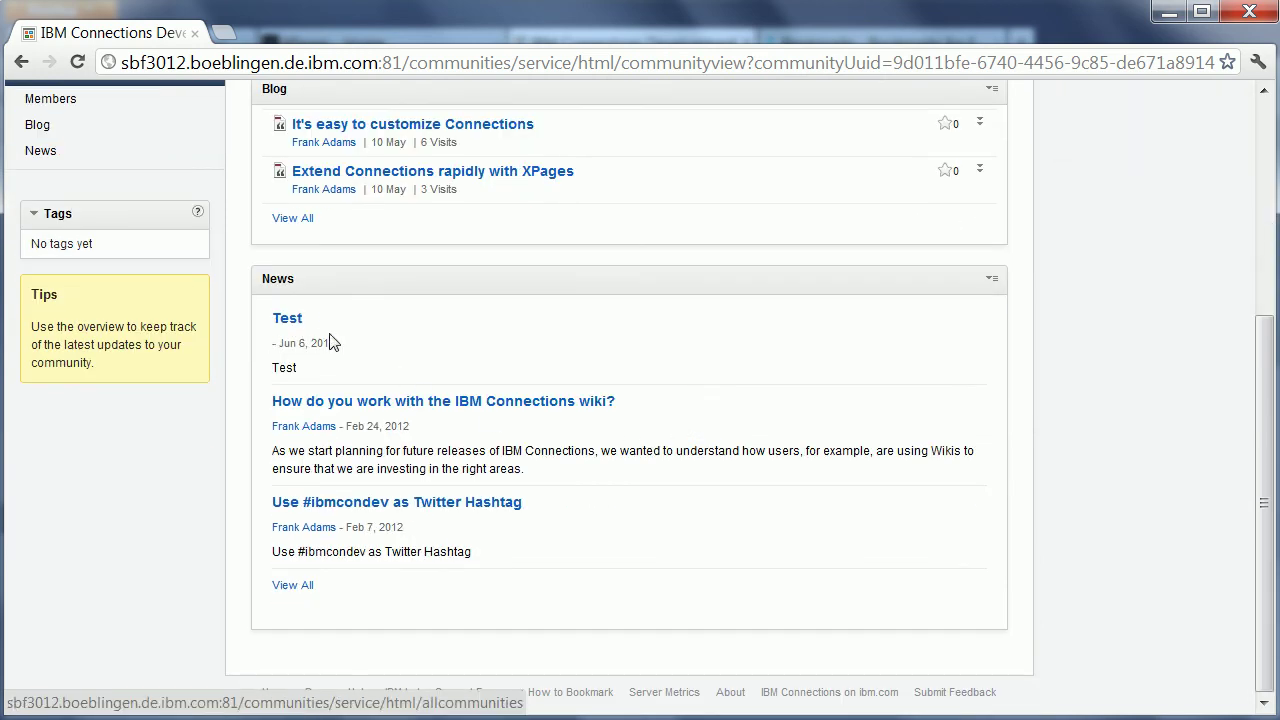
pyautogui.click(38, 150)
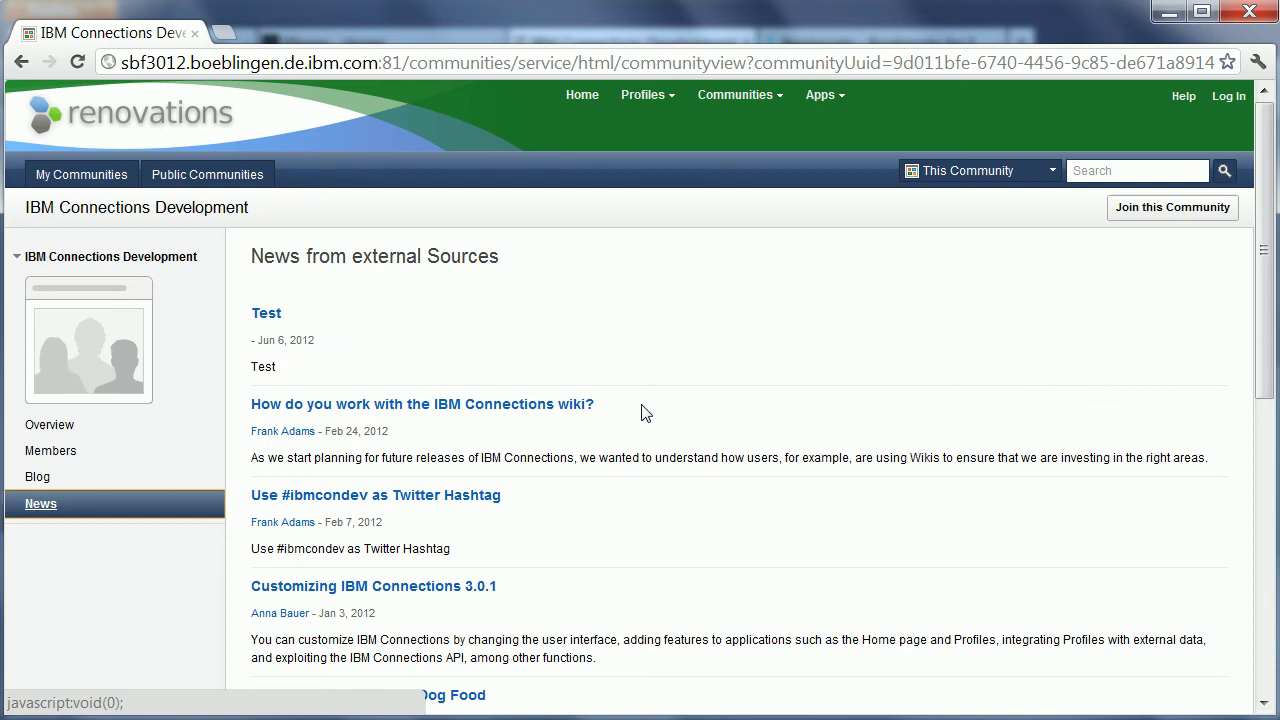
# Sign in as the second test user past the certificate warning with the saved credentials.
pyautogui.click(1224, 104)
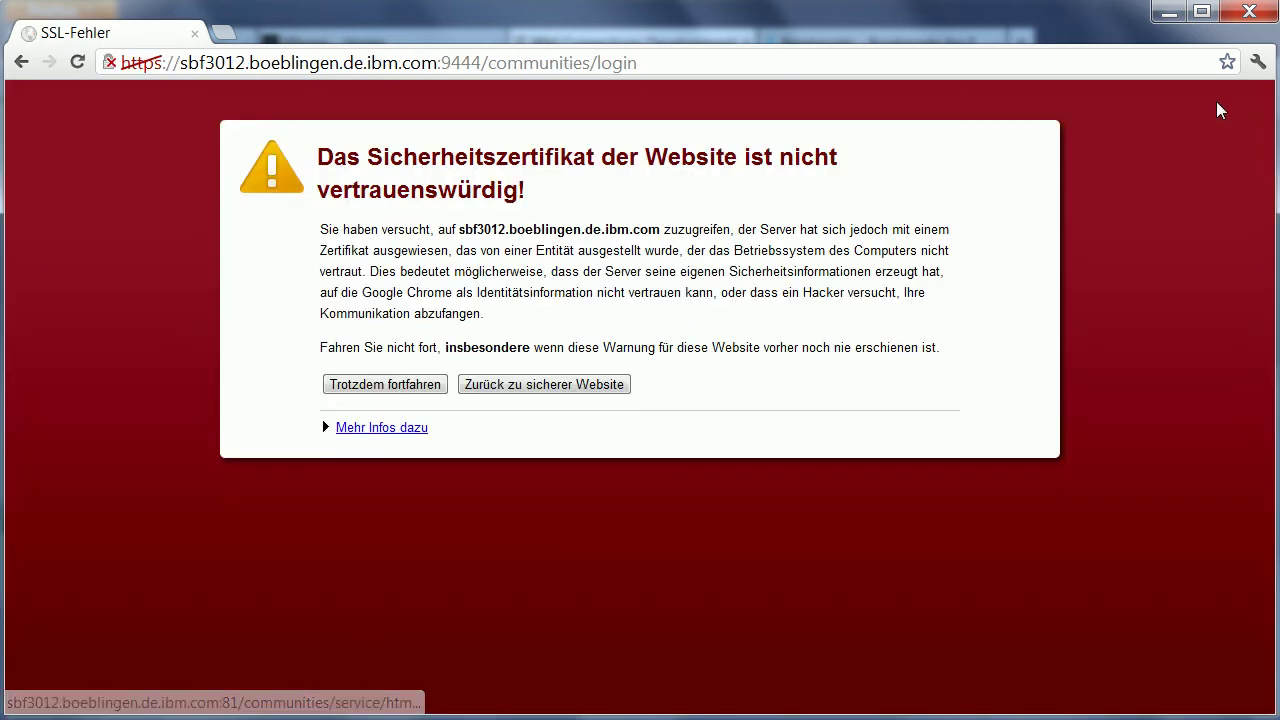
pyautogui.click(390, 388)
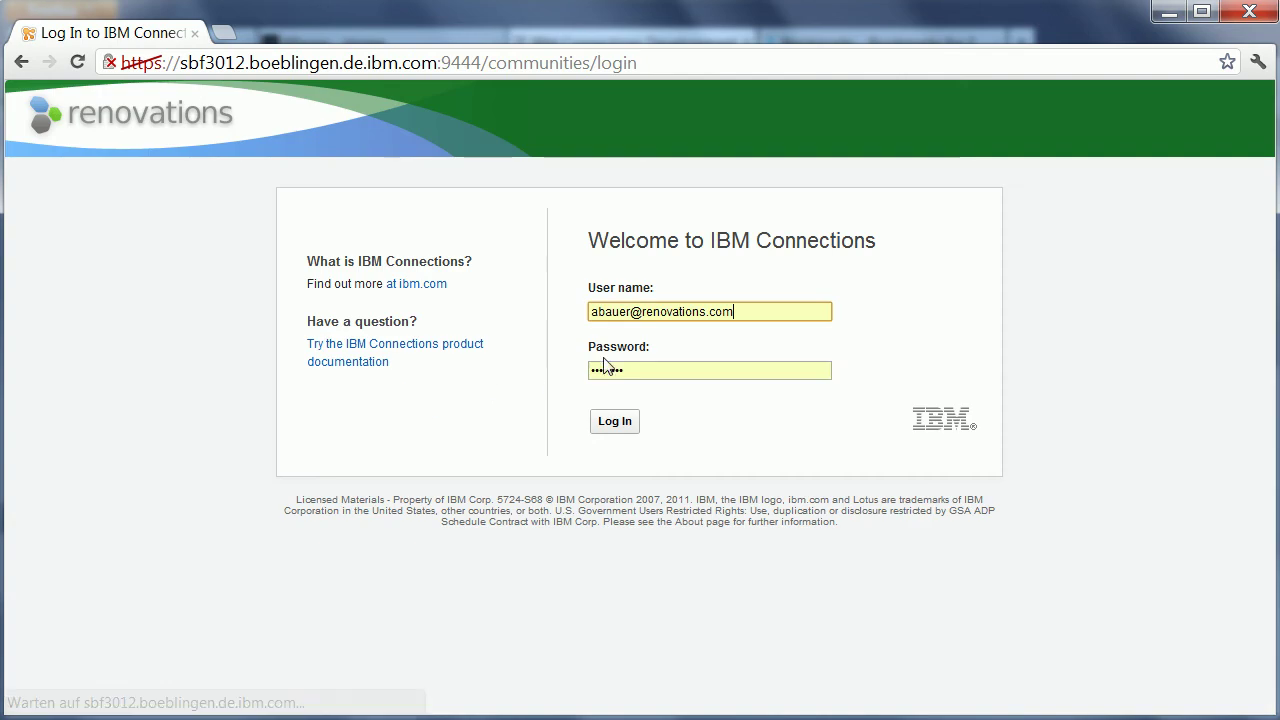
pyautogui.click(615, 422)
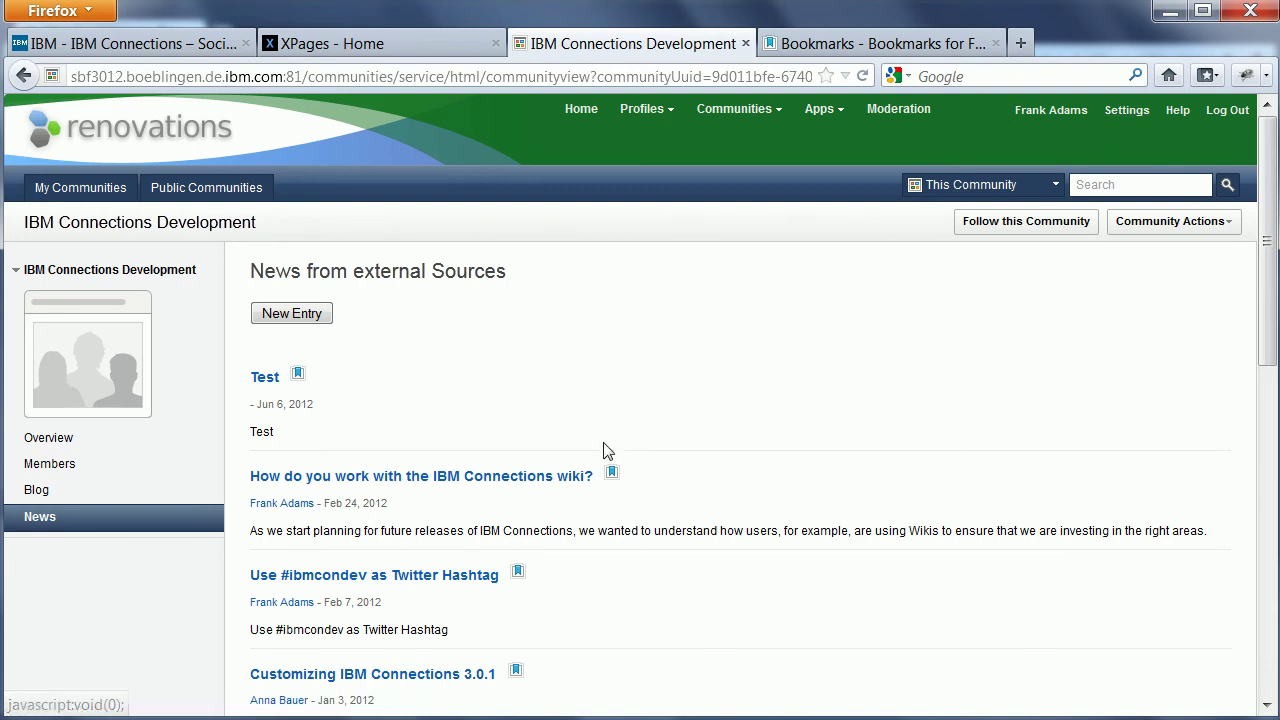
# Add the second test user, found by typing 'an', as a community member and save.
pyautogui.click(42, 467)
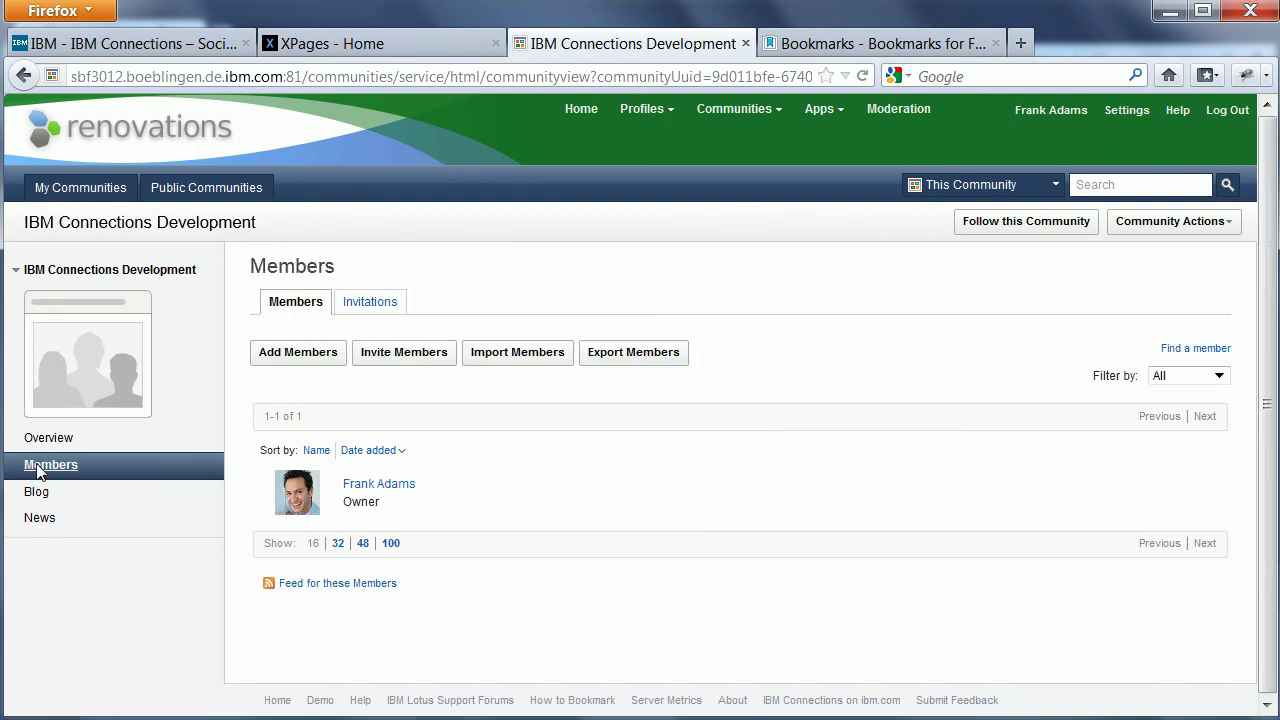
pyautogui.click(293, 353)
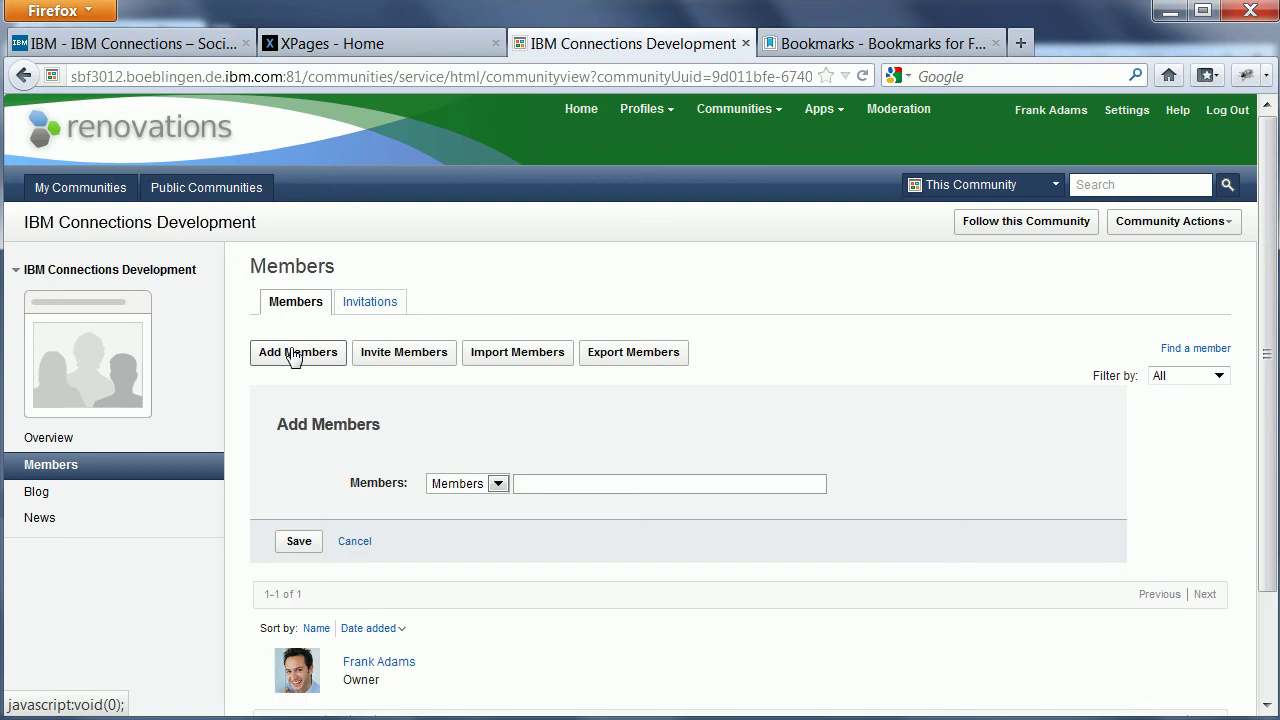
pyautogui.write('an')
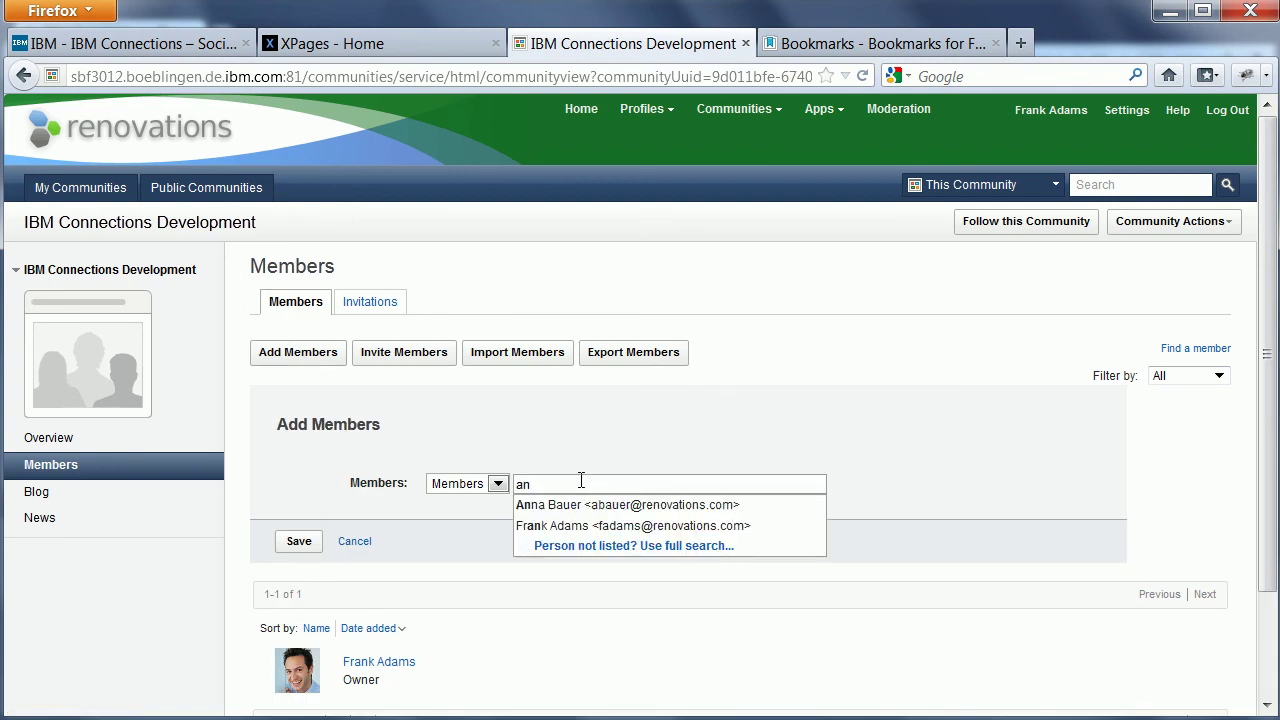
pyautogui.press('Down')
pyautogui.press('Return')
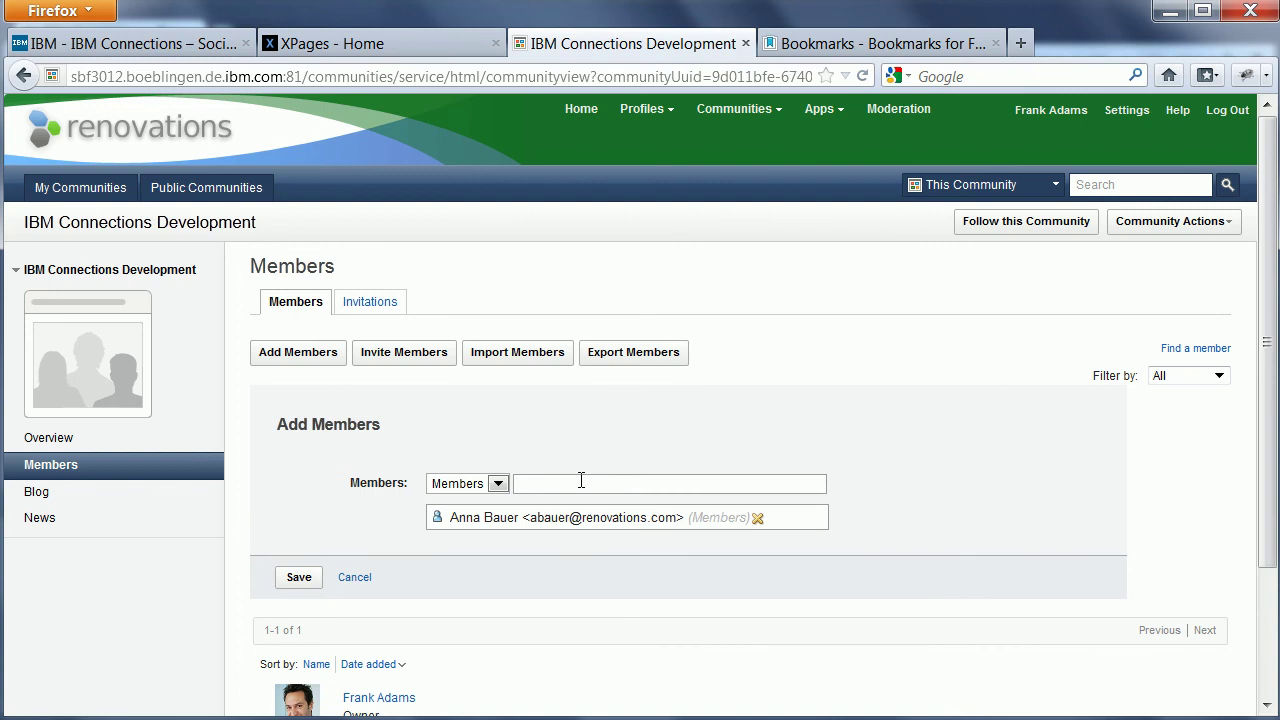
pyautogui.click(293, 581)
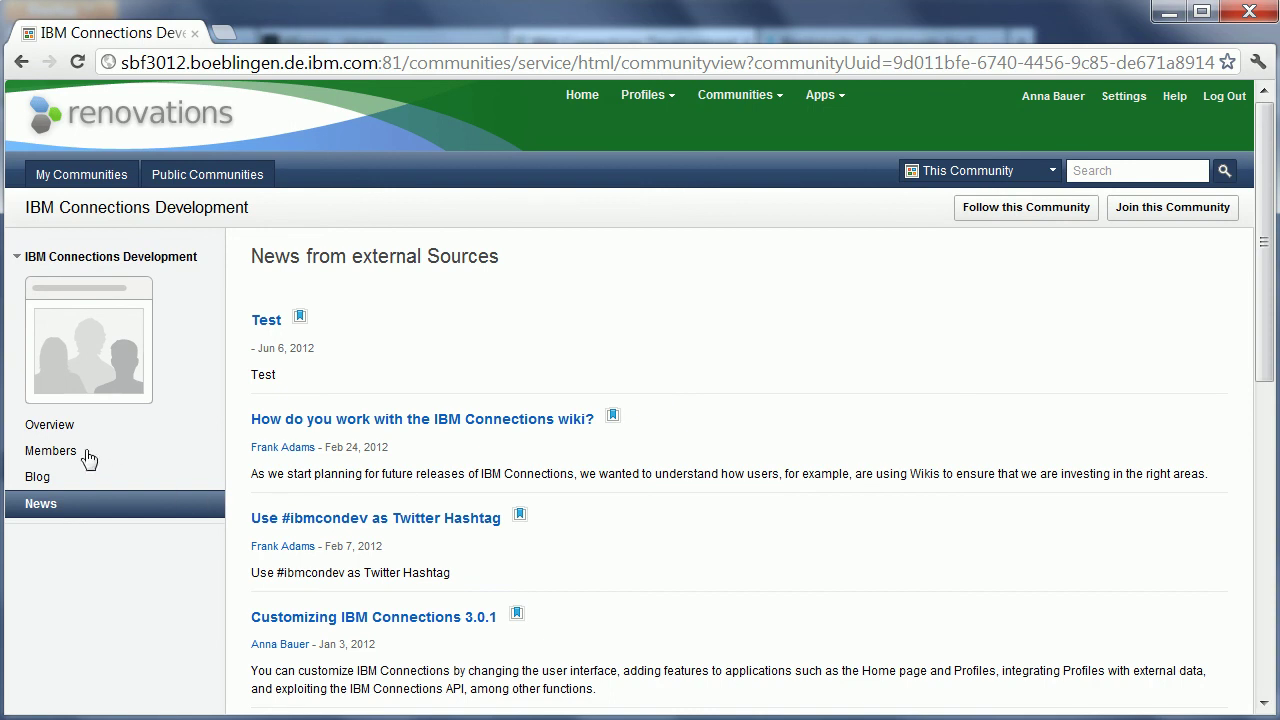
# Confirm membership in the community Members list, then return to the Development News list.
pyautogui.click(53, 453)
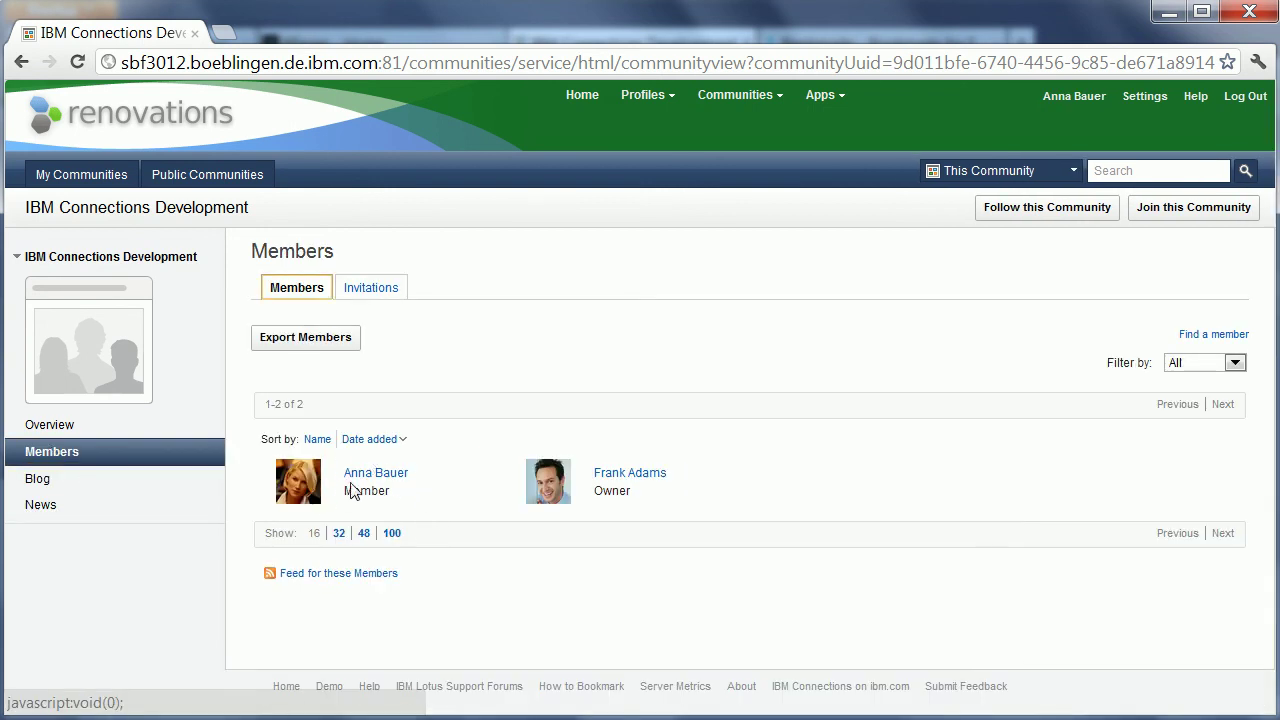
pyautogui.click(45, 508)
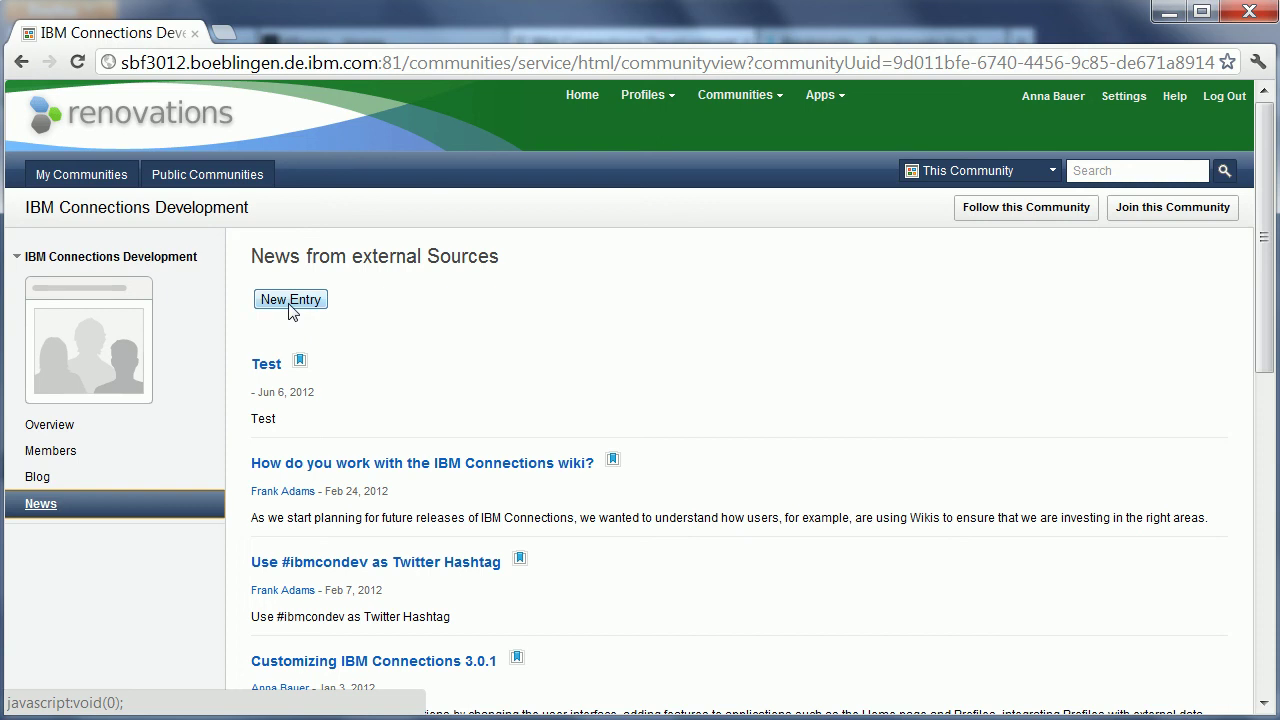
# Start a blank New Entry on the Development community News page as the new member.
pyautogui.click(290, 305)
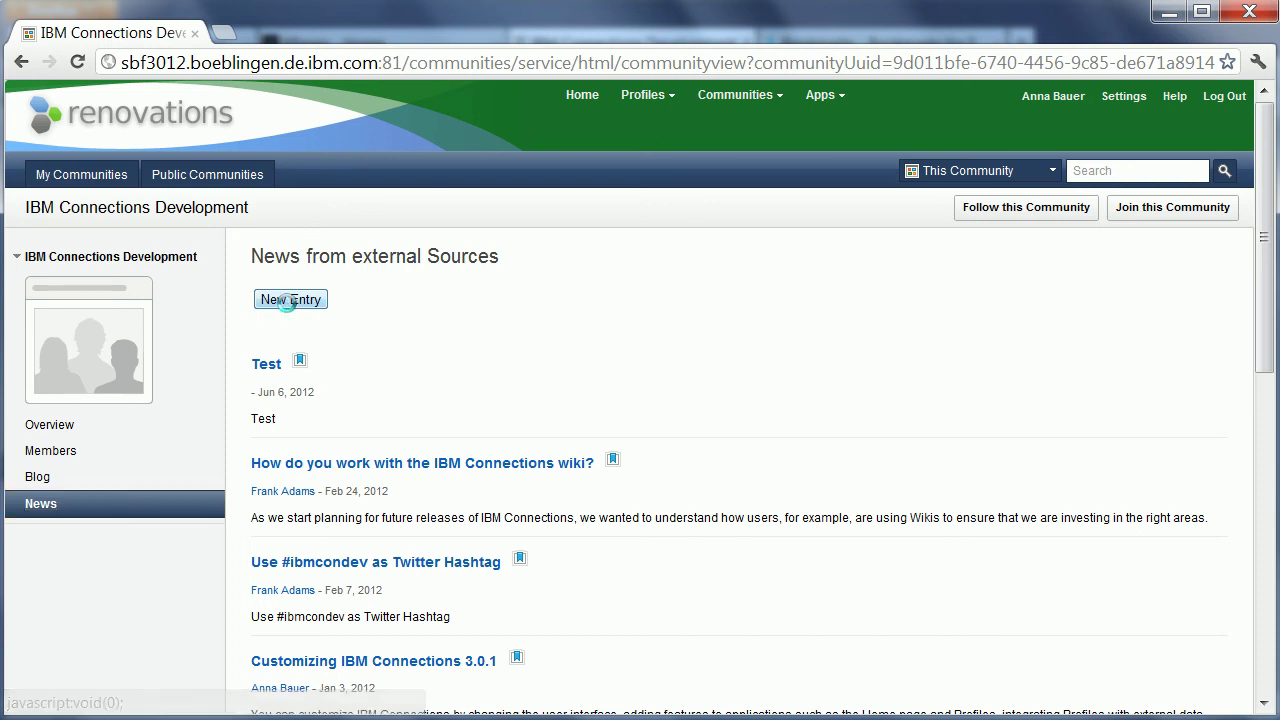